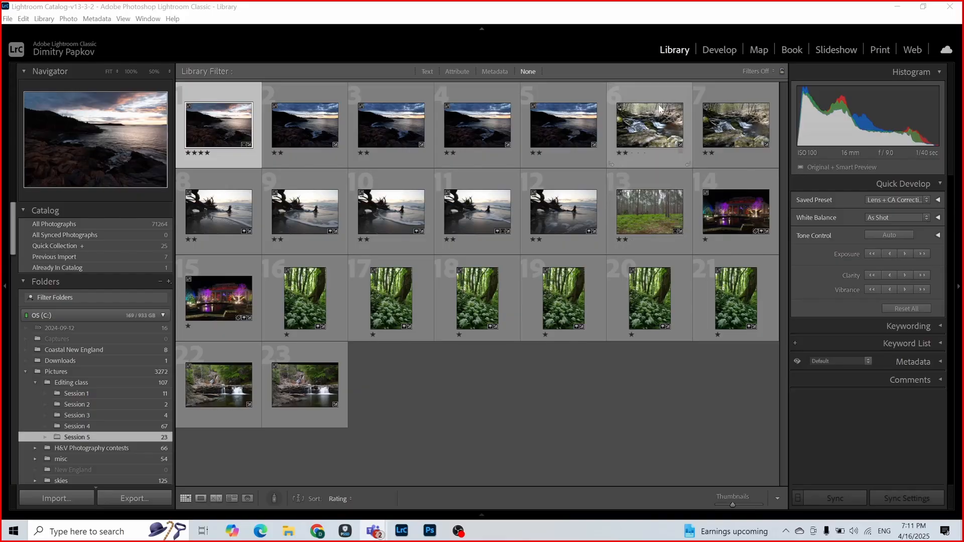
- Compare the shutter speeds and water rendering of the two rocky stream photos at full size, unedited and with their develop settings
double_click(655, 108)
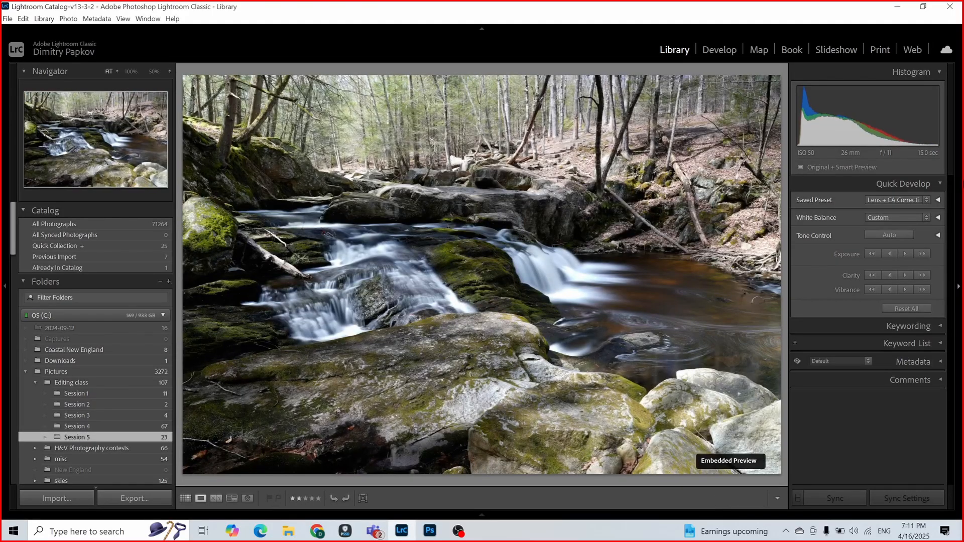
mouse_move(929, 166)
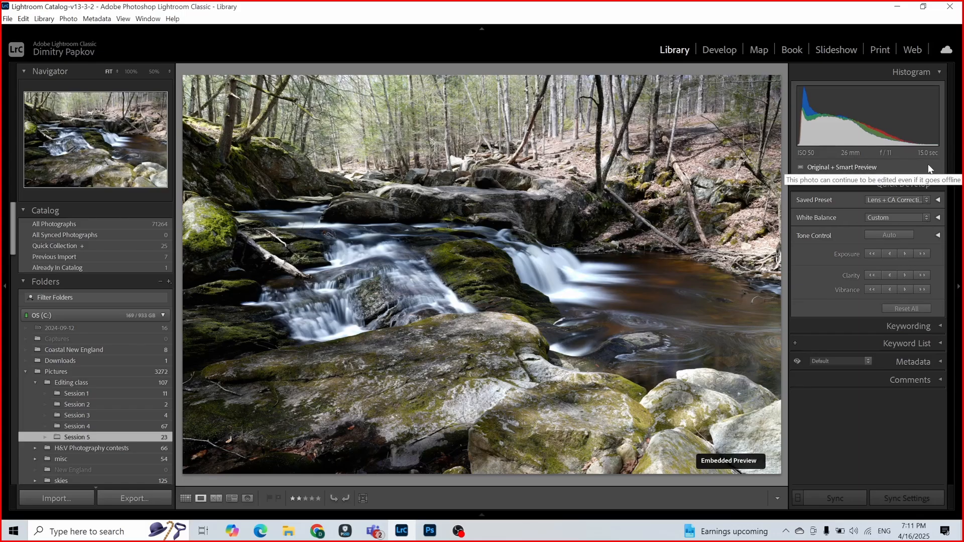
key("Right")
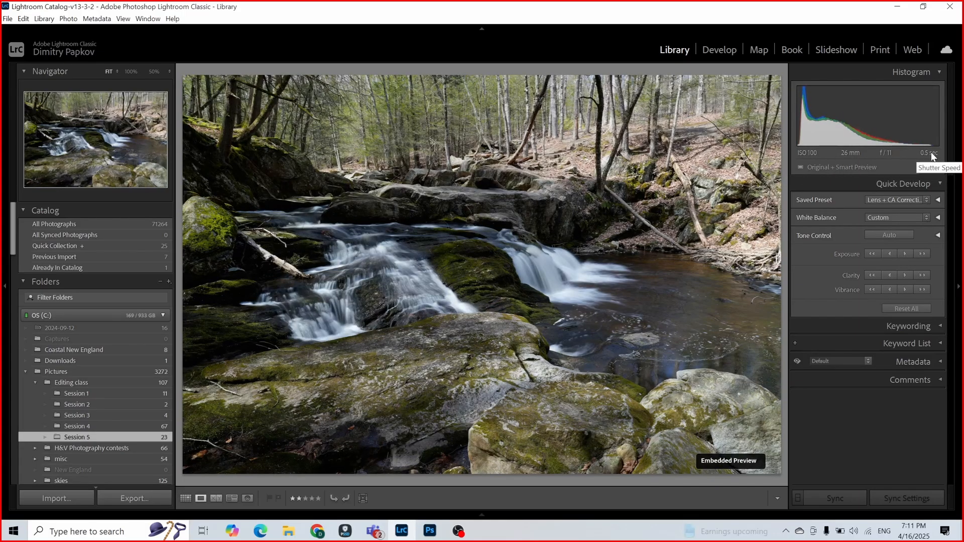
left_click(723, 50)
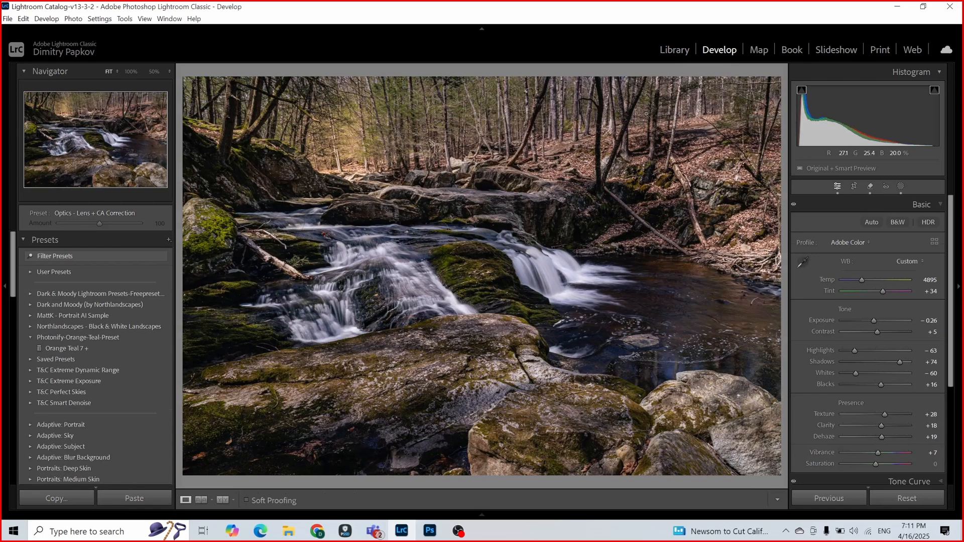
key("Right")
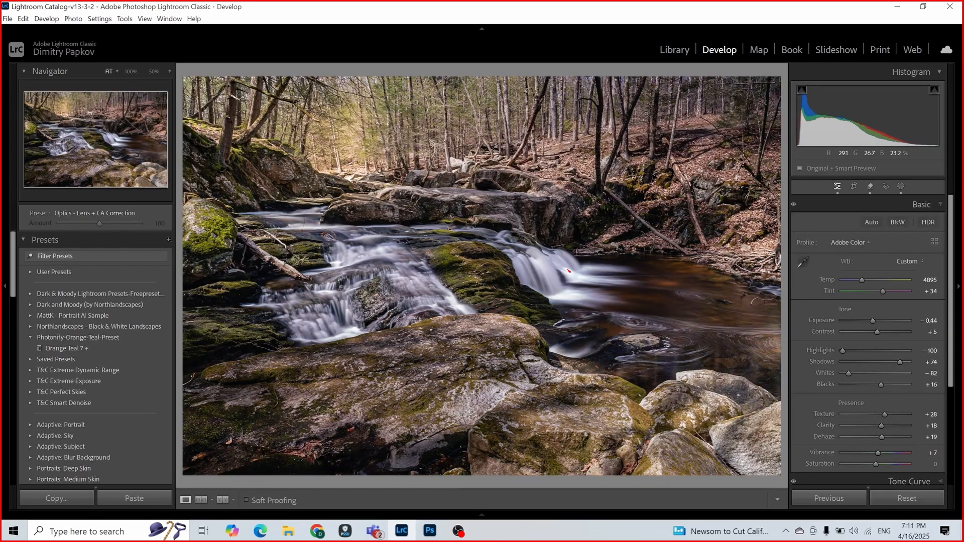
key("Right")
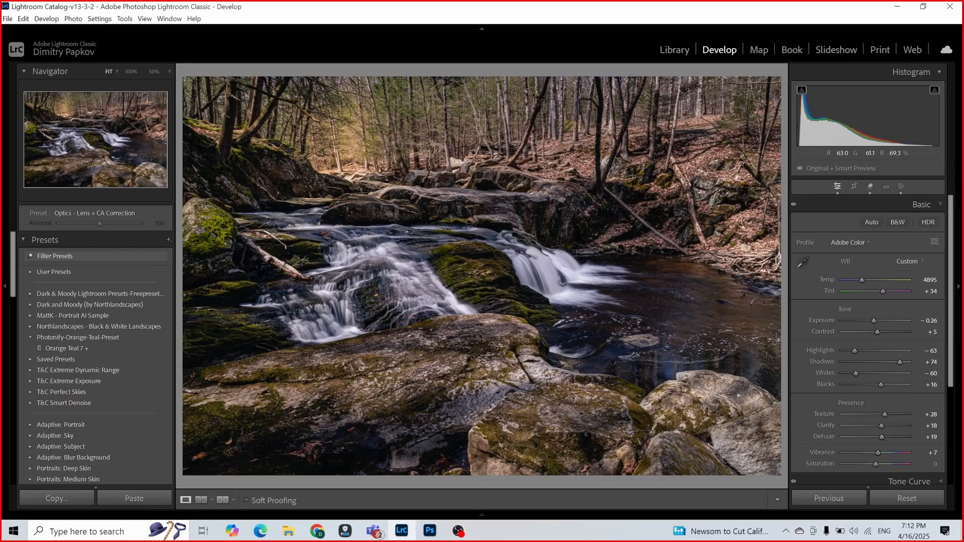
key("Right")
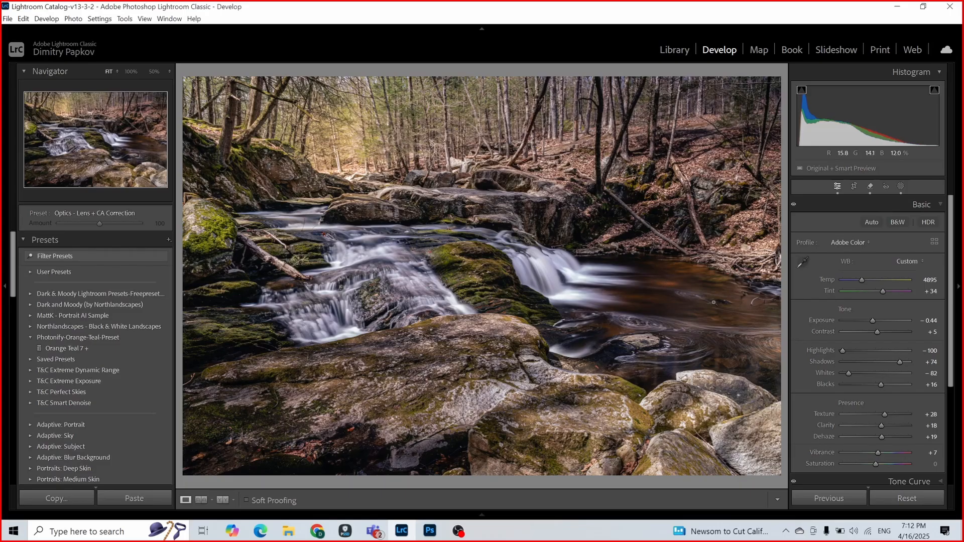
key("Right")
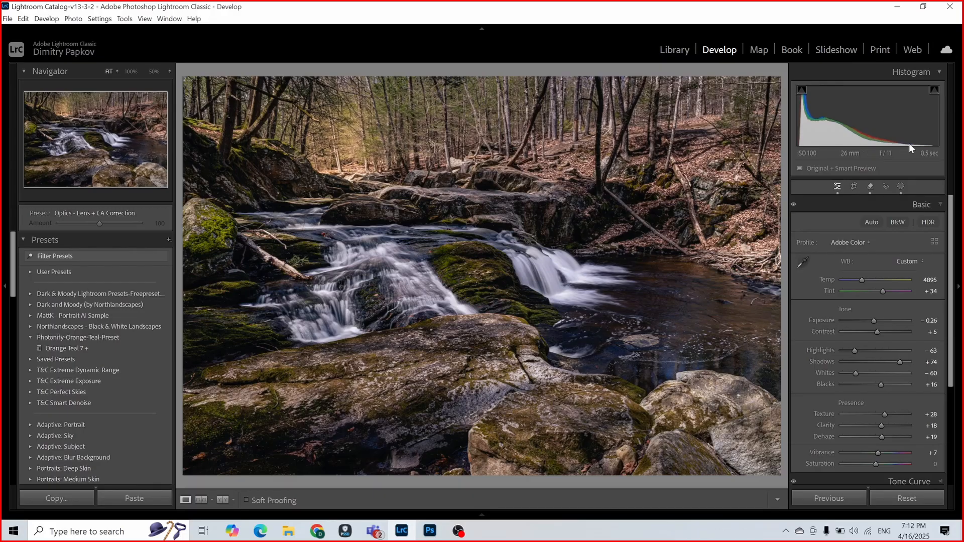
- Select stream photos 6 and 7 in the Library grid and open them together as layers in Photoshop
left_click(677, 50)
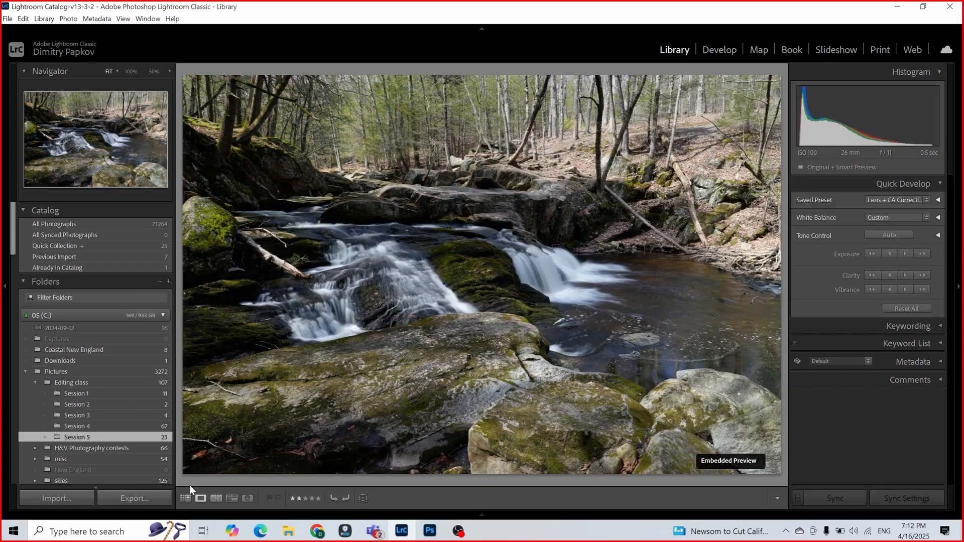
left_click(185, 499)
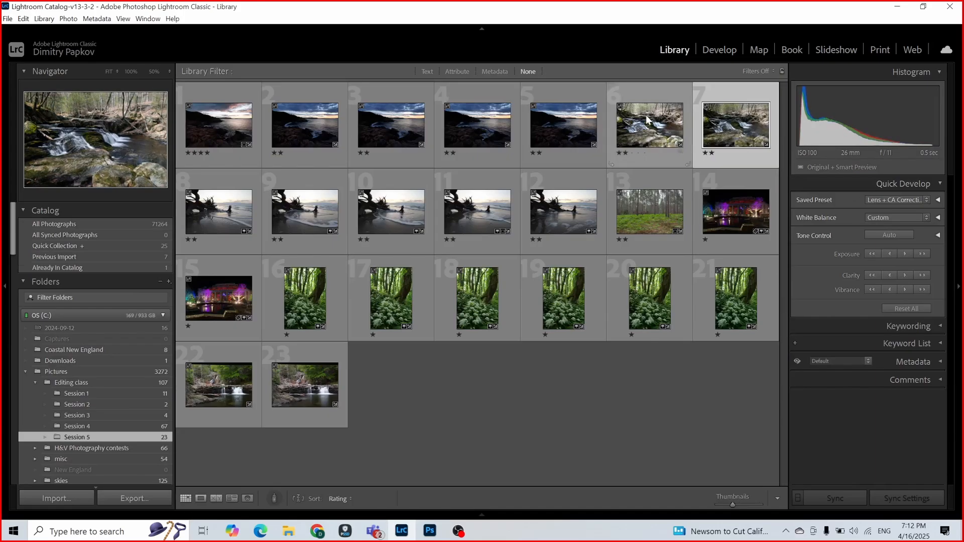
left_click(667, 115)
left_click(717, 97, "ctrl")
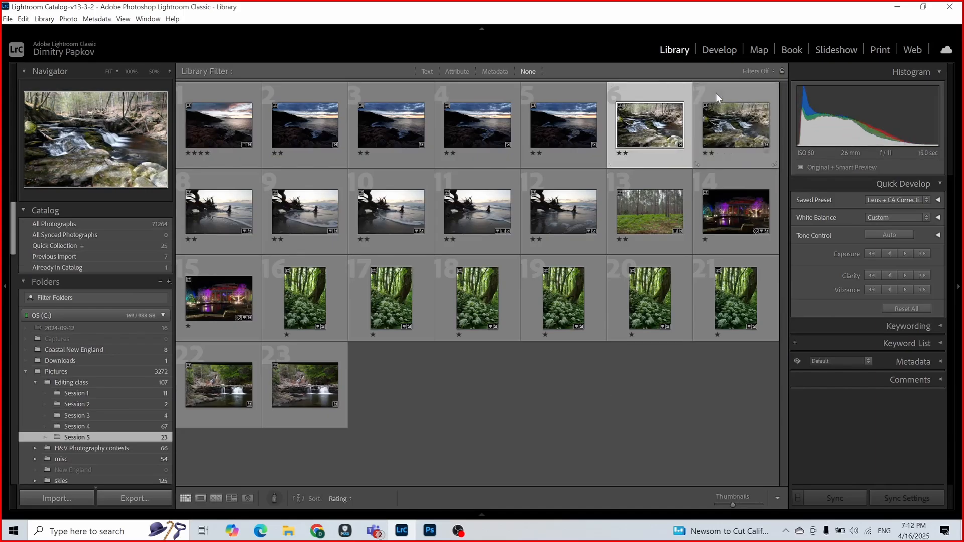
right_click(717, 97)
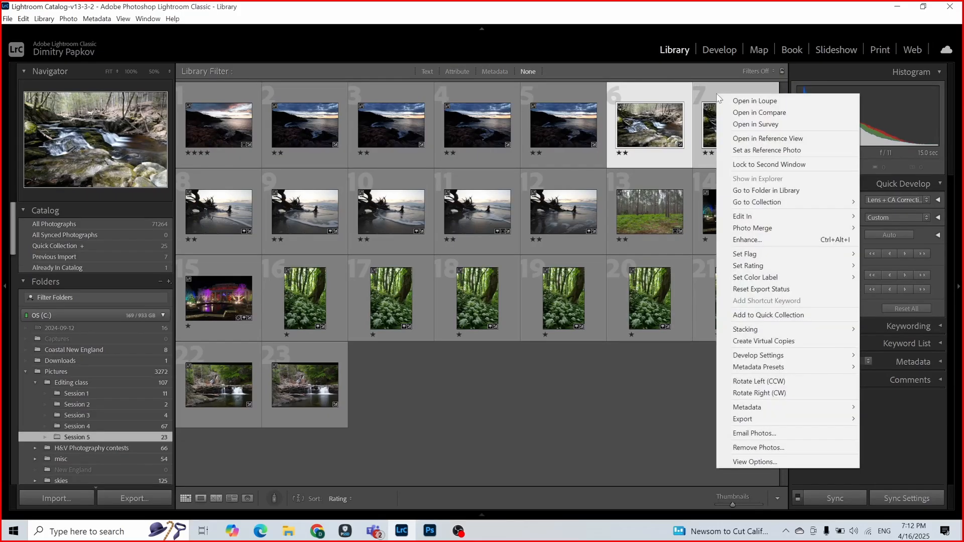
mouse_move(767, 217)
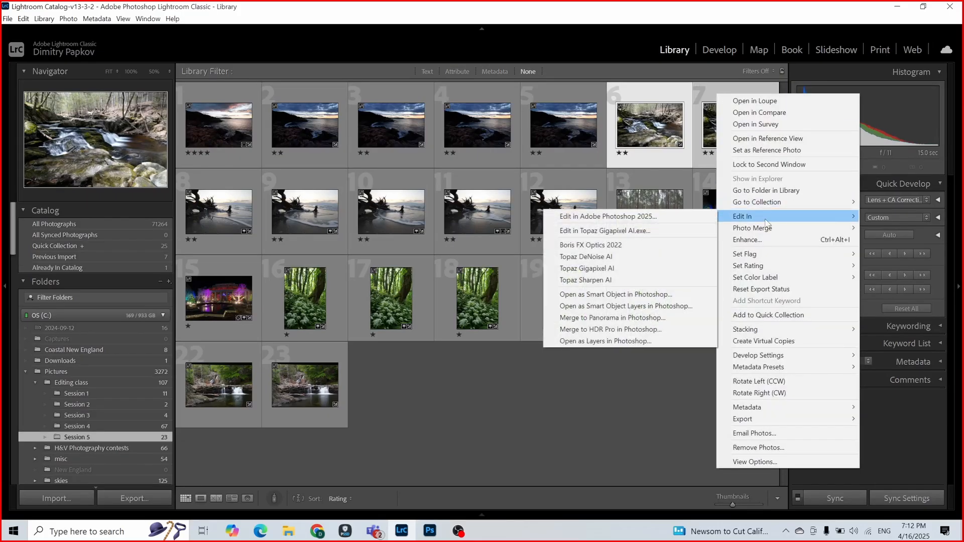
left_click(591, 345)
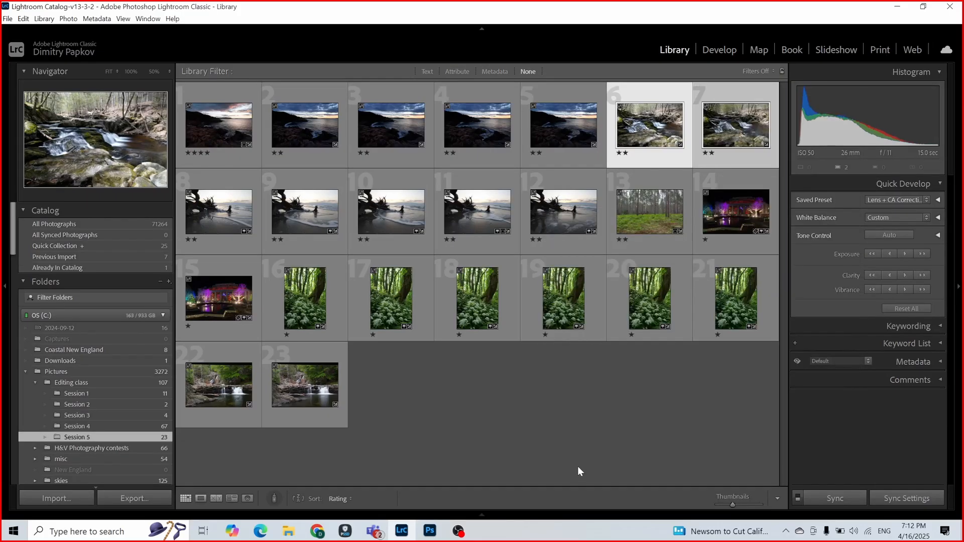
left_click(441, 530)
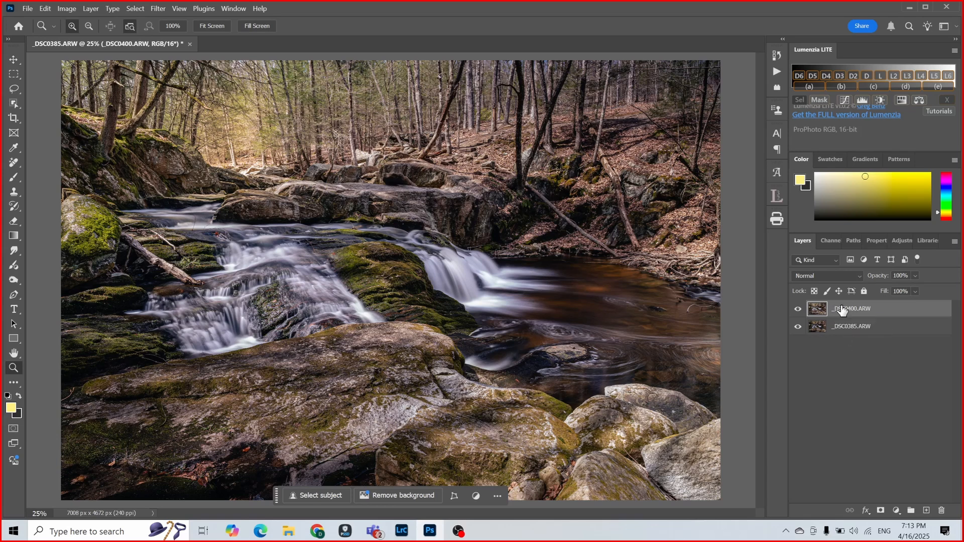
- Compare the two exposures by swapping the layer order and back, and by hiding and showing the _DSC0400.ARW layer
left_click_drag(842, 311, 845, 340)
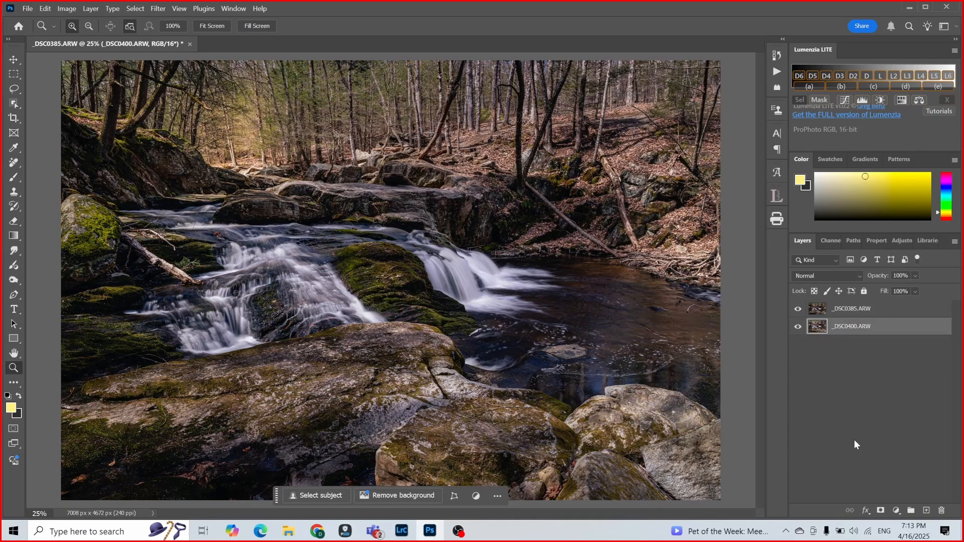
left_click_drag(846, 327, 841, 307)
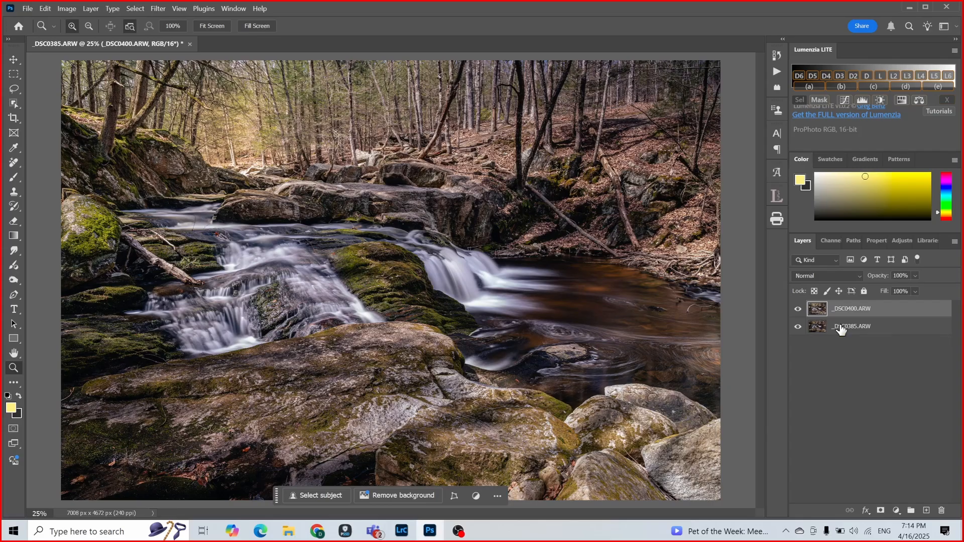
left_click(797, 309)
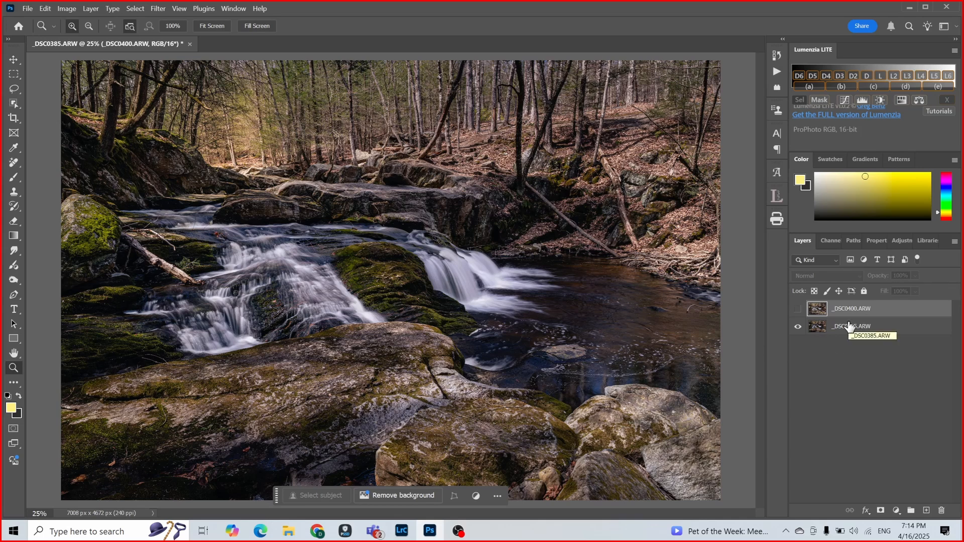
left_click(797, 308)
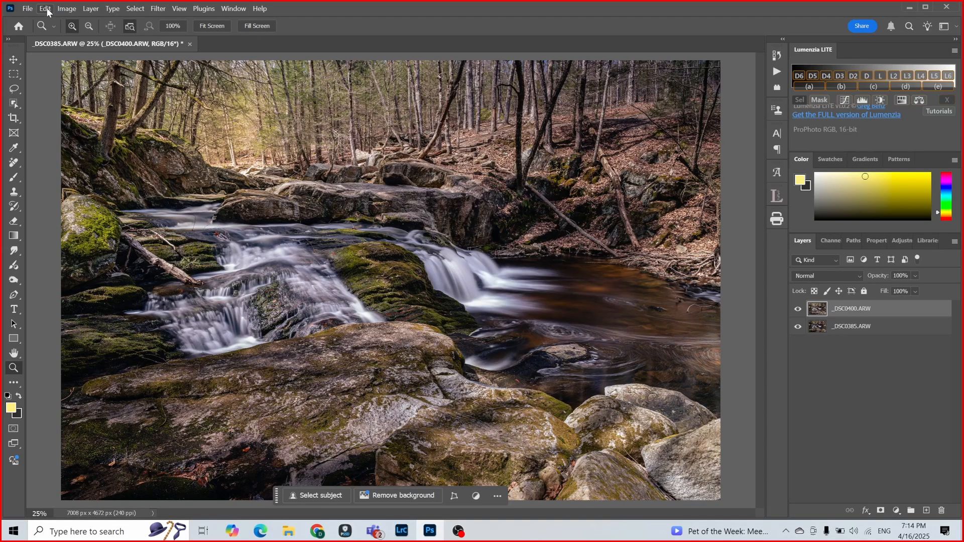
- Auto-align the _DSC0400.ARW and _DSC0385.ARW layers with the Auto projection
left_click(858, 327, "shift")
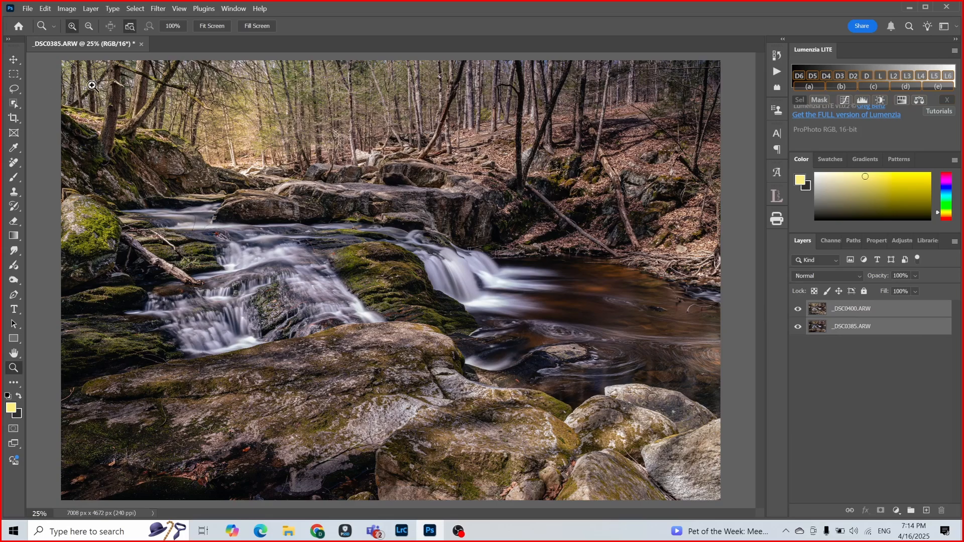
left_click(45, 8)
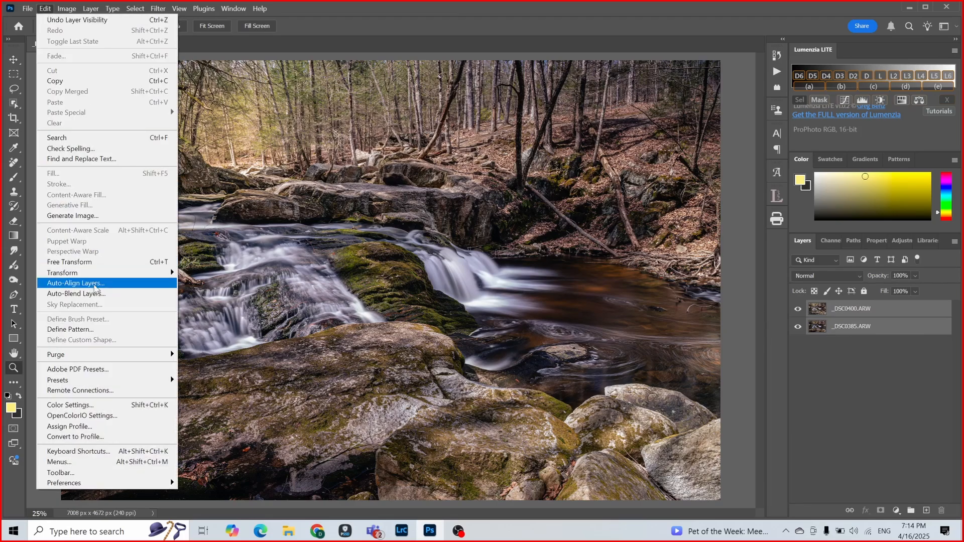
left_click(94, 284)
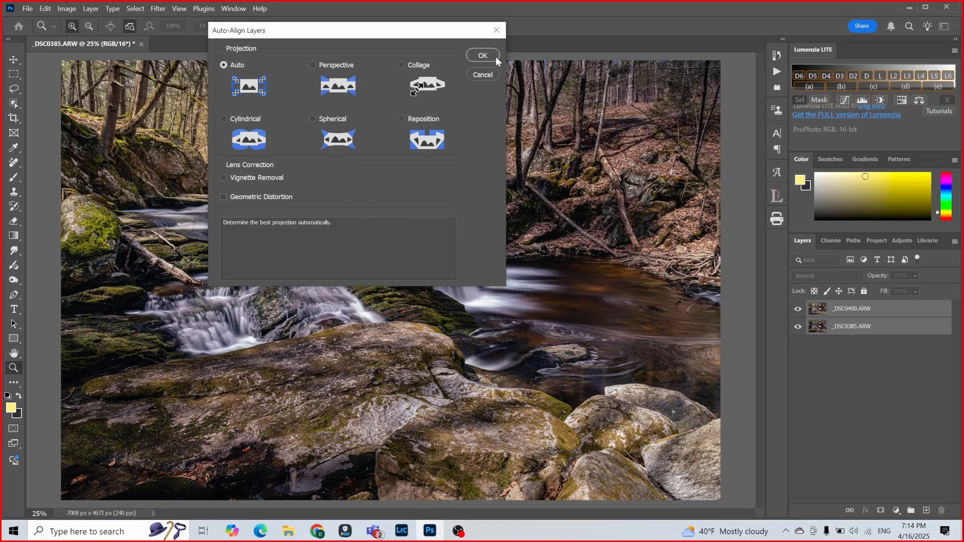
left_click(482, 56)
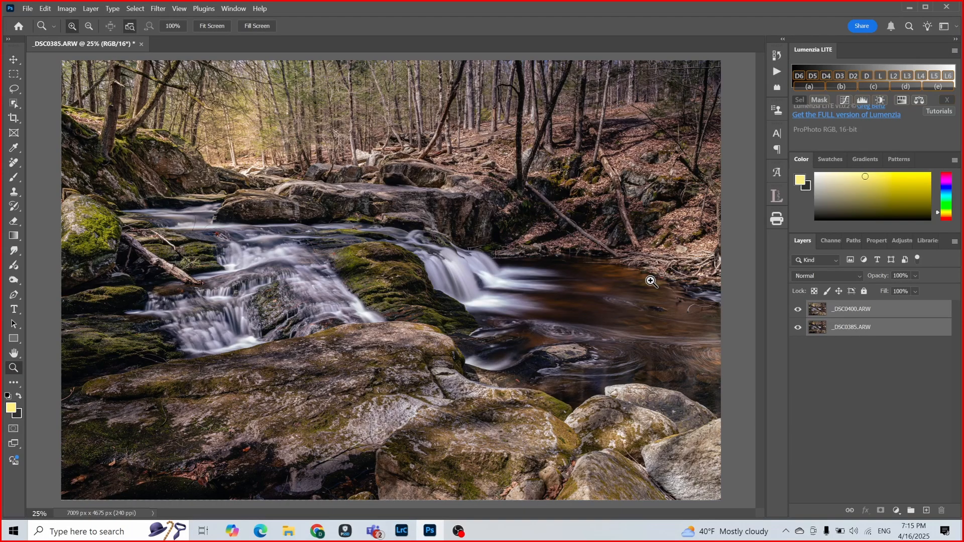
- Duplicate the _DSC0400.ARW layer within the same document as _DSC0400.ARW copy
left_click(841, 311)
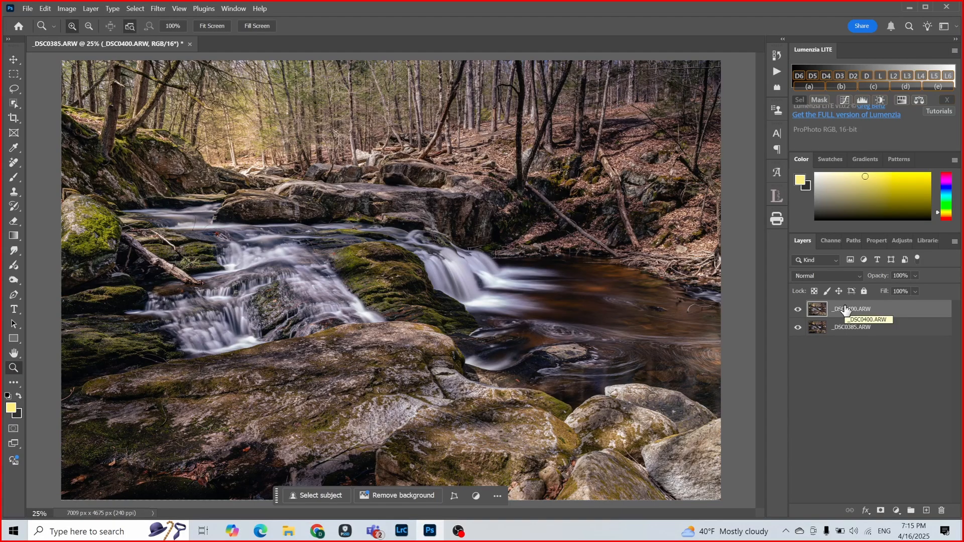
right_click(844, 309)
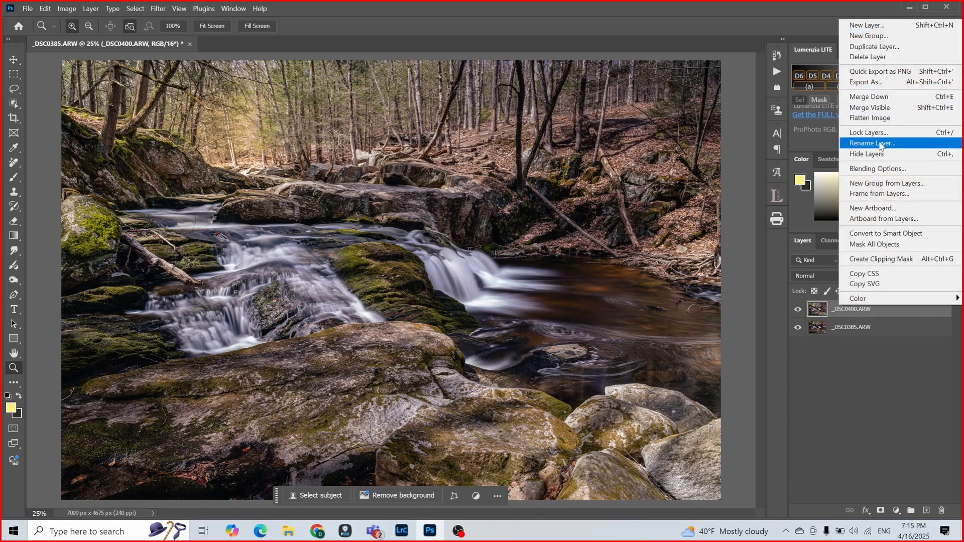
left_click(884, 48)
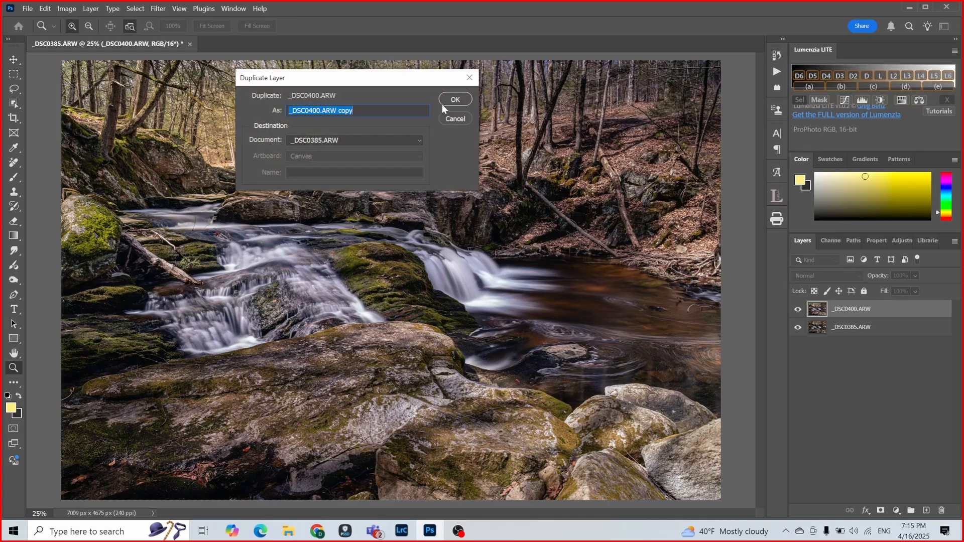
left_click(445, 102)
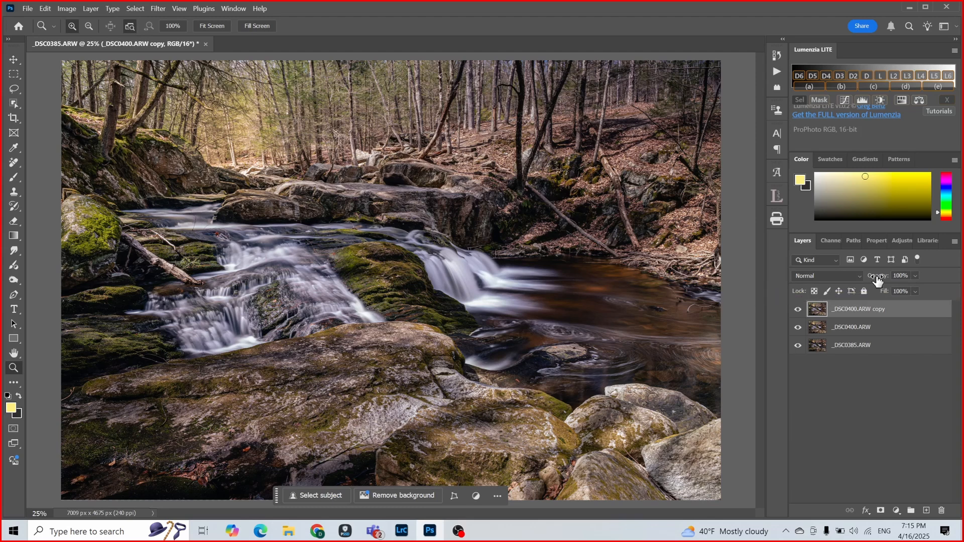
- Set the _DSC0400.ARW copy layer's opacity to 52%, hiding the original _DSC0400.ARW layer while judging the blend and showing it again
left_click_drag(876, 279, 852, 279)
type("49")
key("Return")
left_click(797, 326)
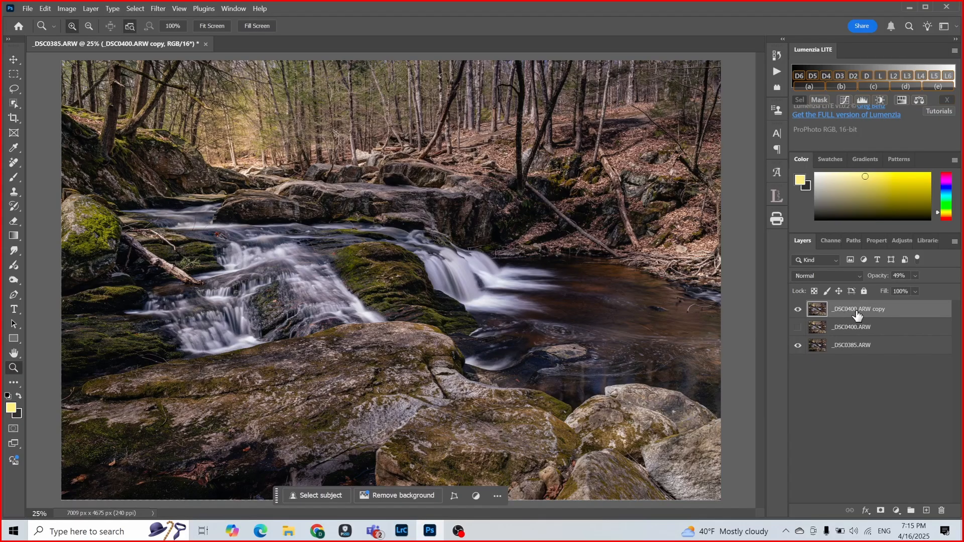
left_click_drag(872, 280, 864, 276)
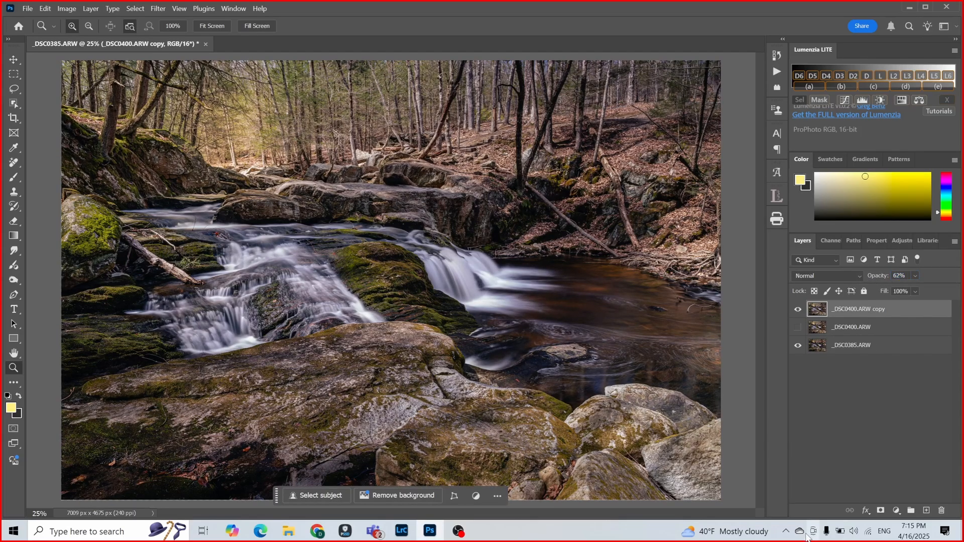
left_click_drag(879, 279, 878, 283)
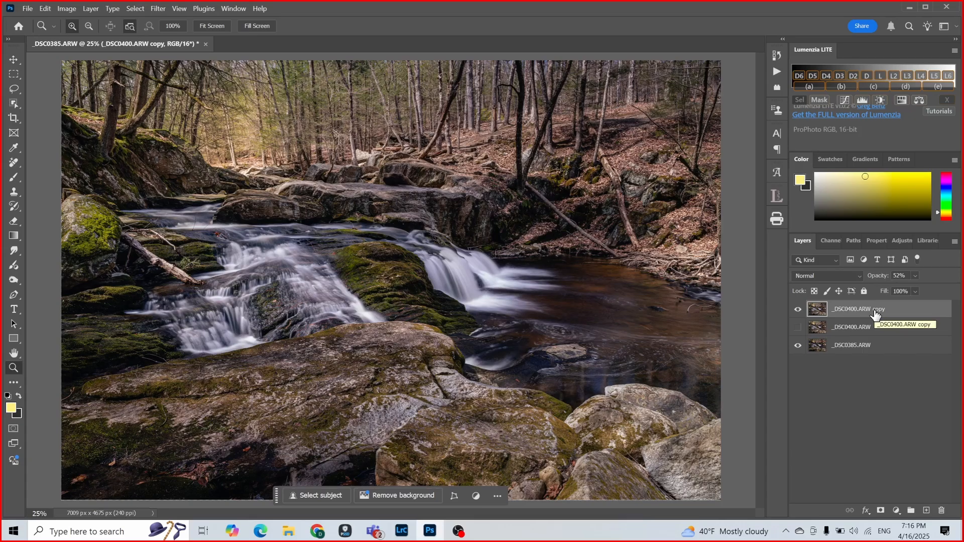
left_click(797, 327)
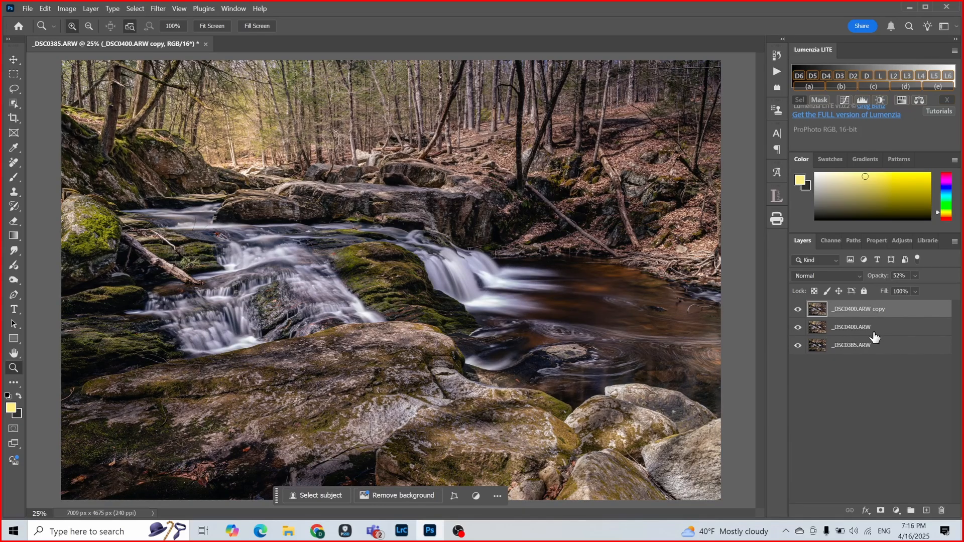
- Add a layer mask to the _DSC0400.ARW layer, invert it to black, and open the mask's properties
left_click(848, 328)
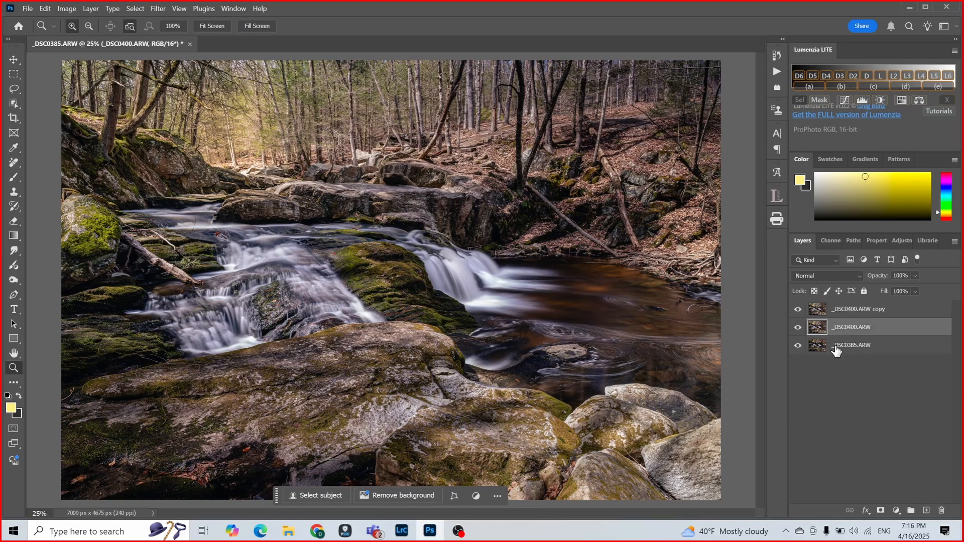
left_click(880, 511)
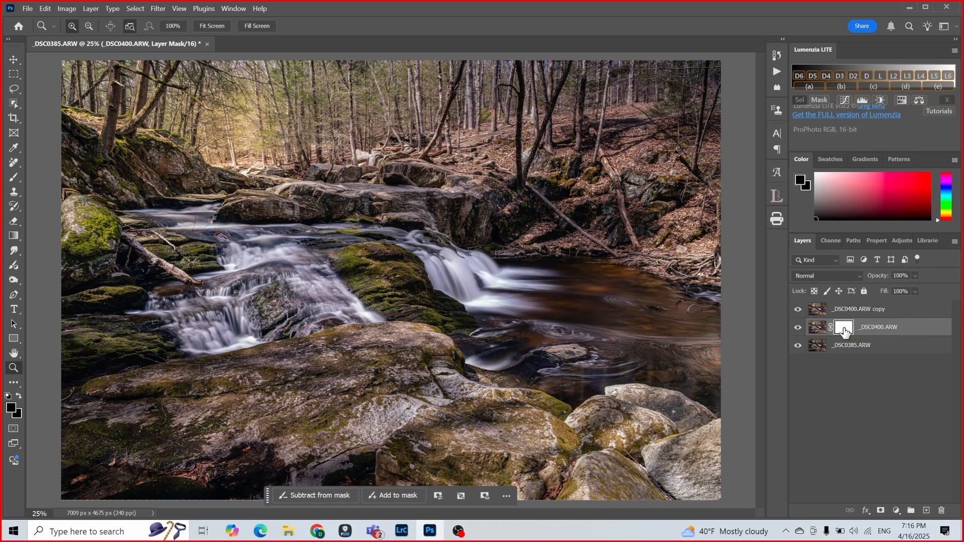
left_click_drag(843, 330, 844, 332)
key("ctrl+i")
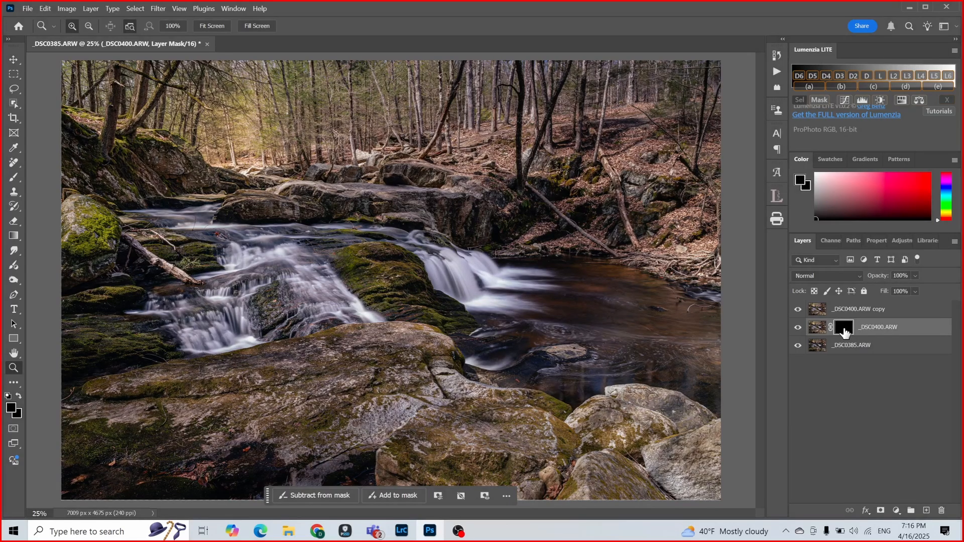
double_click(844, 332)
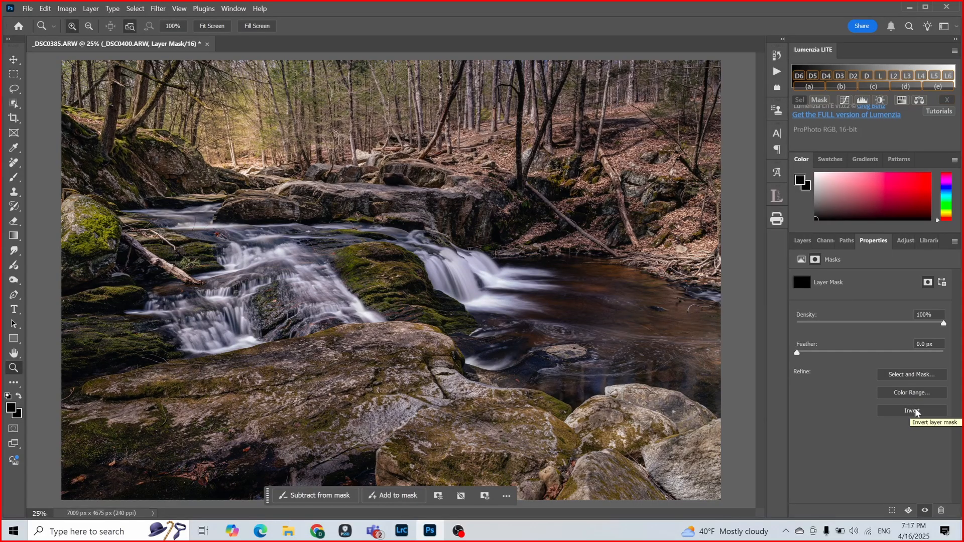
- Return to the layer list and toggle the _DSC0400.ARW copy layer's visibility to compare the two exposures
left_click(802, 241)
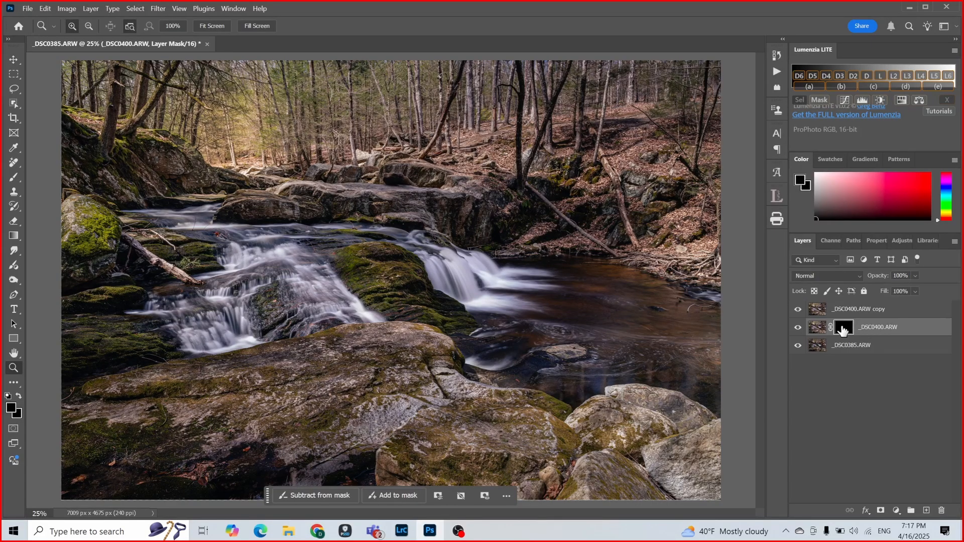
left_click(798, 309)
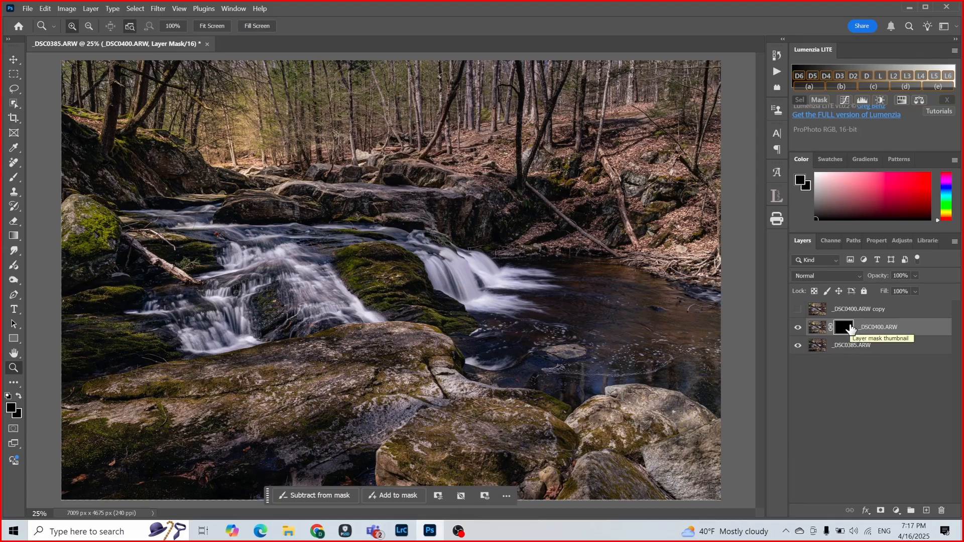
left_click(798, 309)
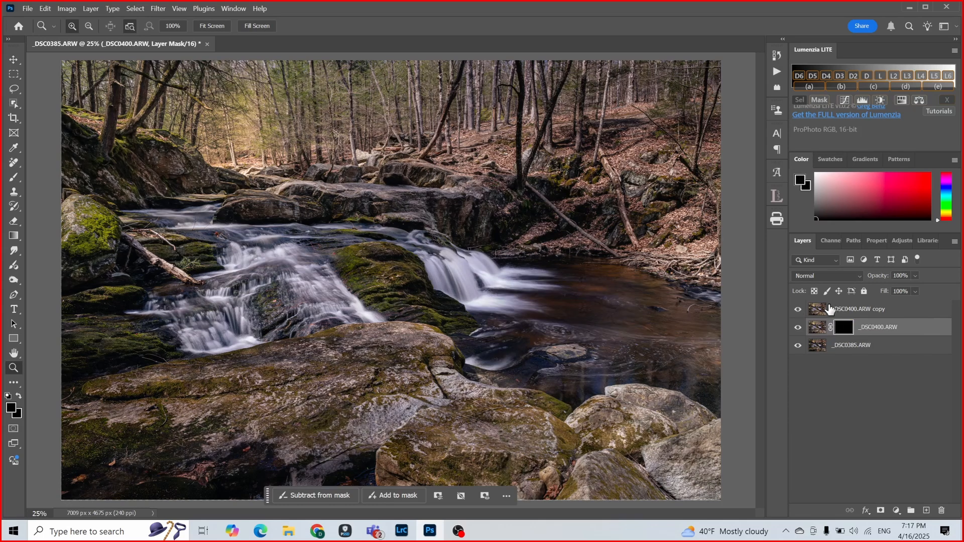
left_click(798, 309)
left_click(798, 309)
- Set up a soft round Brush with 50% flow and a size of 500 px, and check its hardness
left_click(15, 179)
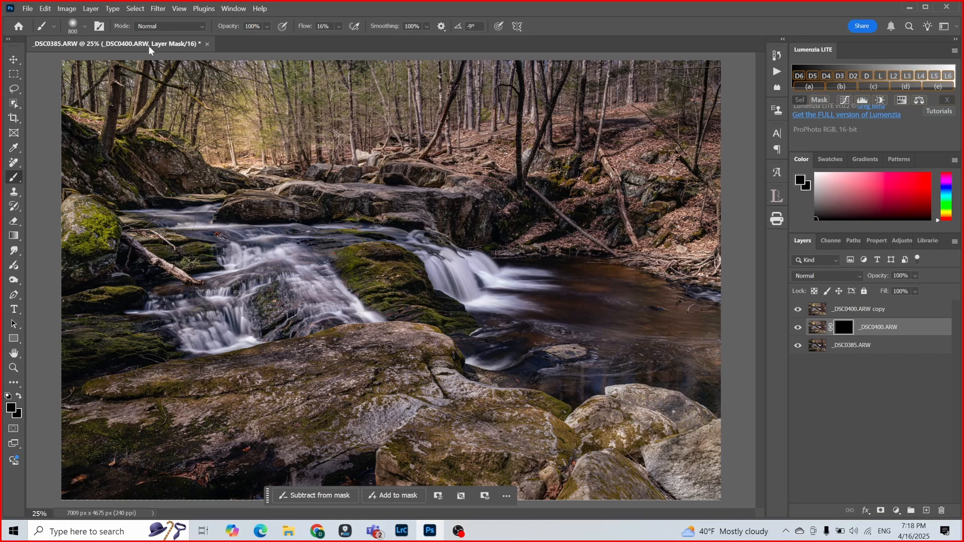
left_click(337, 27)
left_click_drag(358, 41, 362, 42)
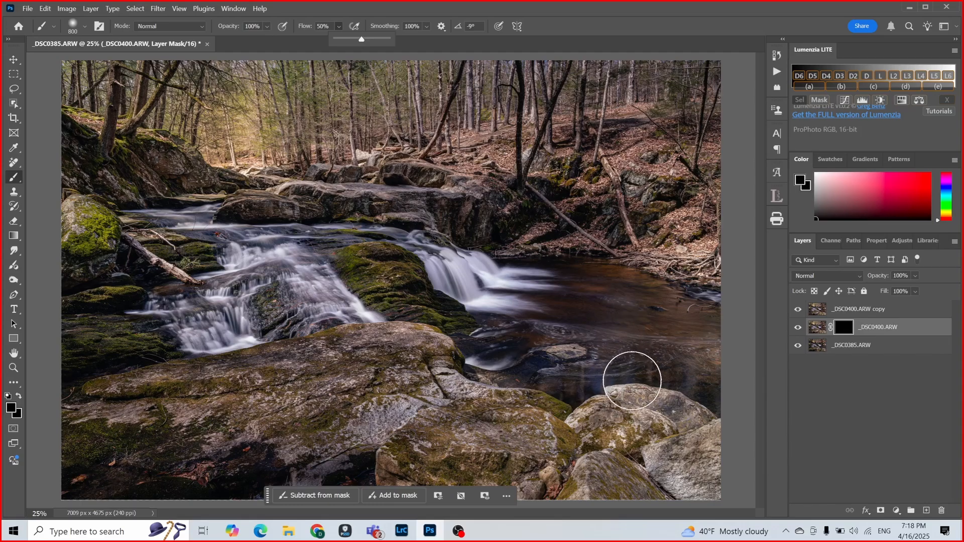
key("bracketleft")
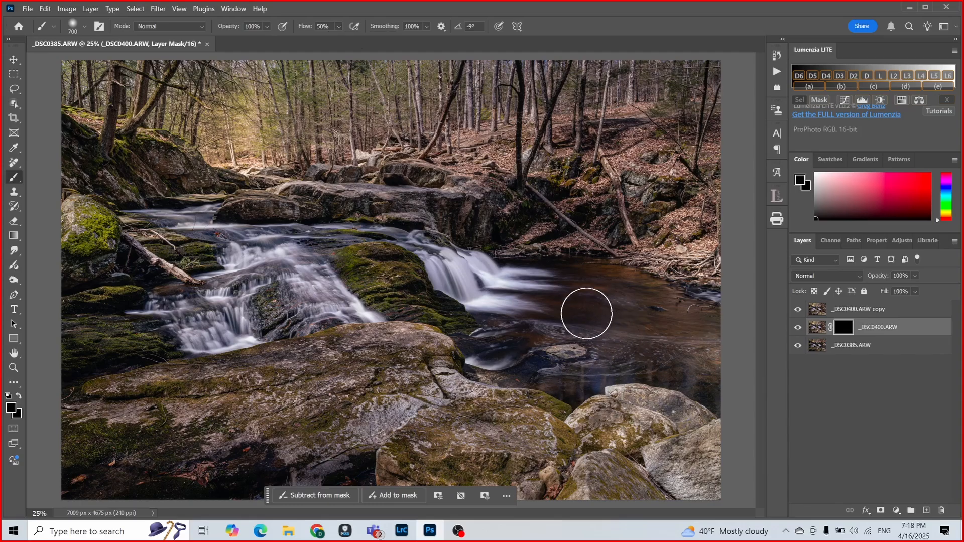
key("bracketleft")
key("bracketleft")
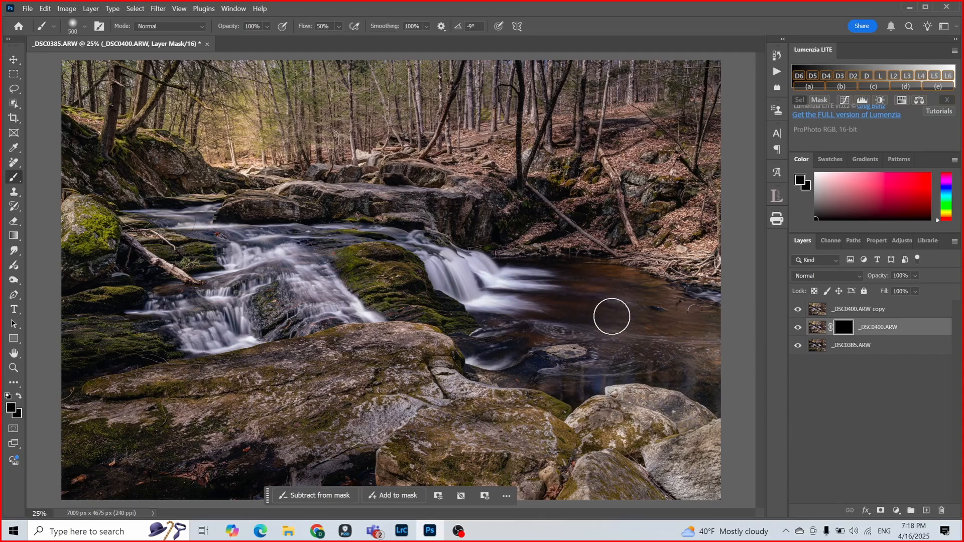
left_click(83, 24)
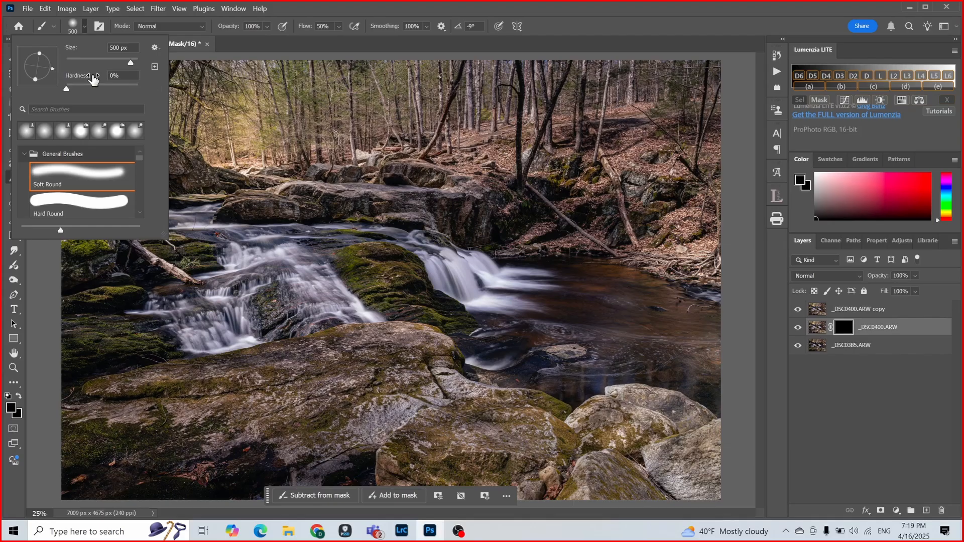
left_click(72, 25)
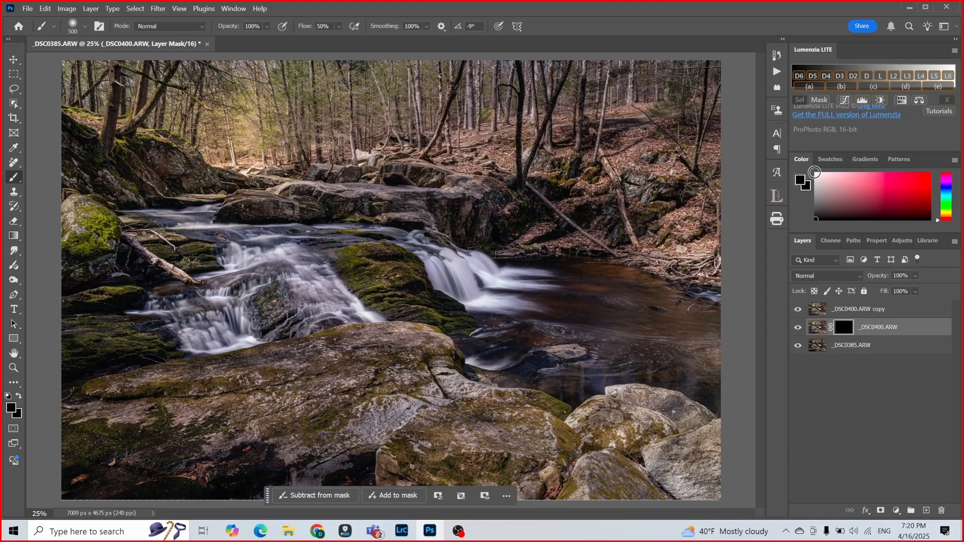
- Paint white on the _DSC0400.ARW layer mask over the dark pool beside and below the waterfall
key("x")
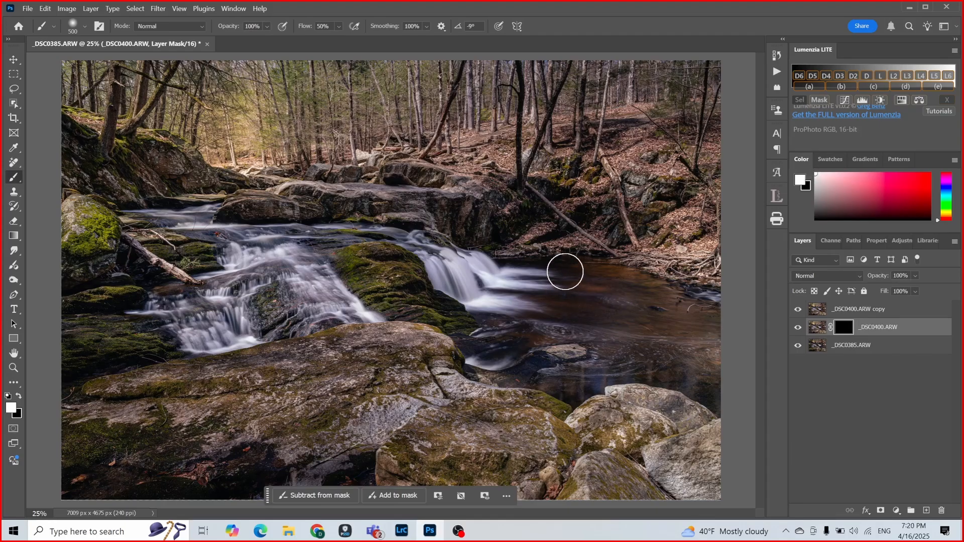
mouse_move(565, 272)
left_mouse_down()
mouse_move(636, 280)
mouse_move(670, 305)
left_mouse_up()
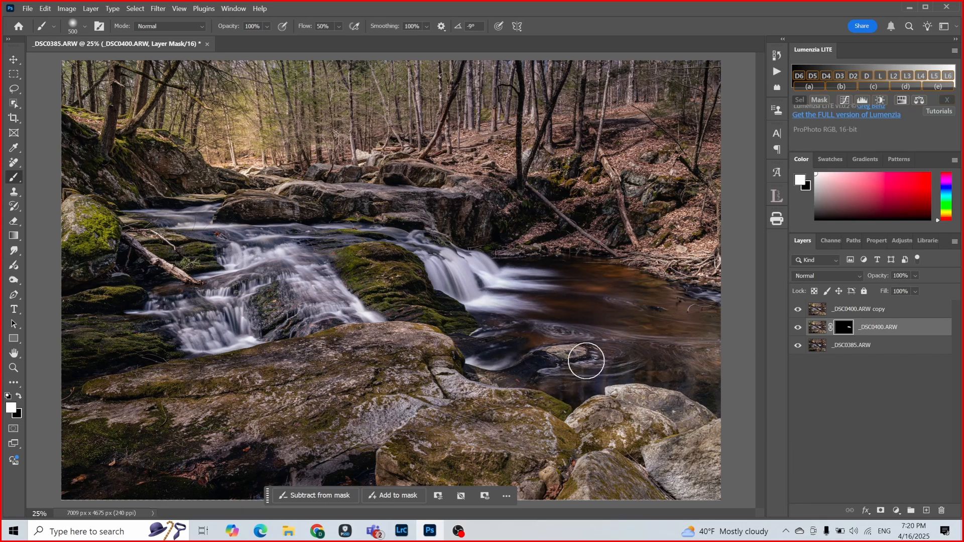
mouse_move(665, 335)
left_mouse_down()
mouse_move(628, 326)
mouse_move(468, 342)
left_mouse_up()
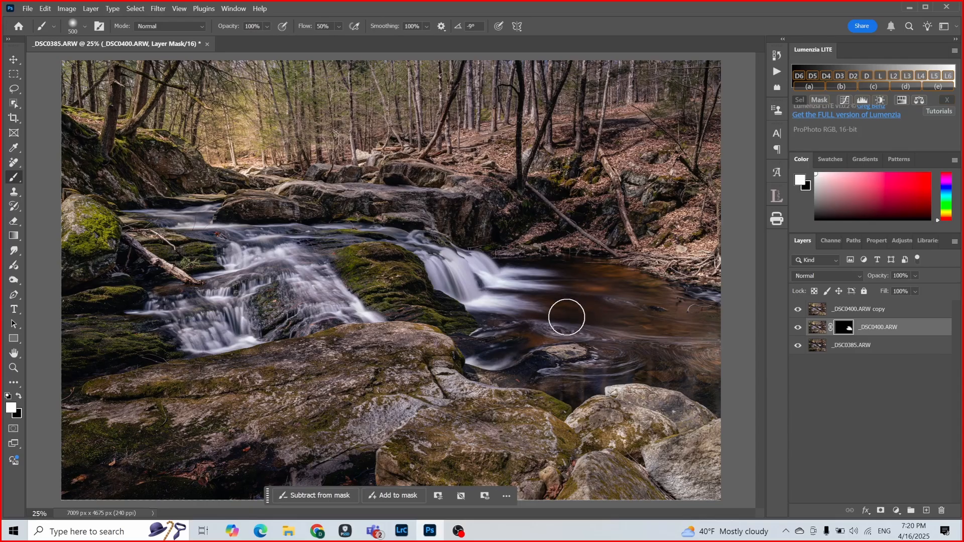
- Delete the _DSC0400.ARW copy layer
left_click(851, 310)
right_click(863, 312)
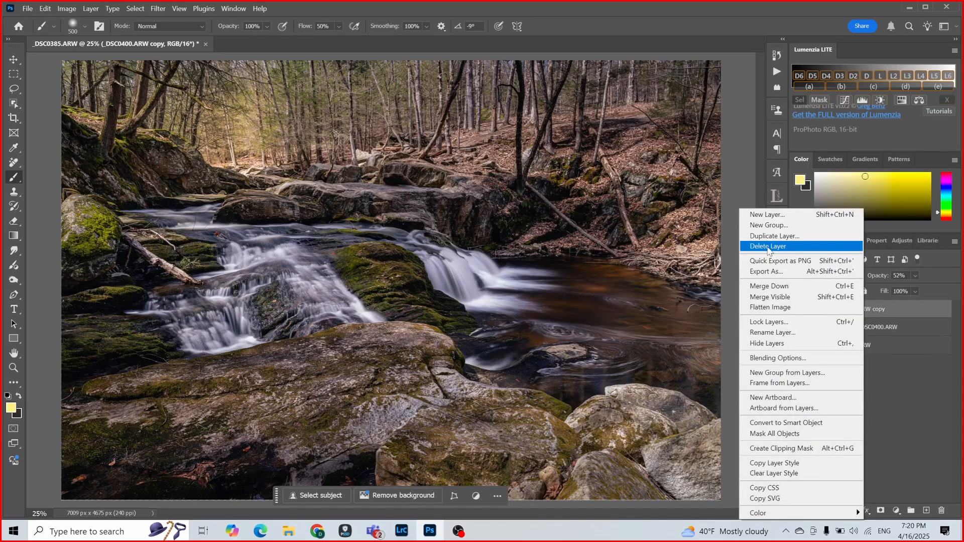
left_click(771, 247)
left_click(464, 210)
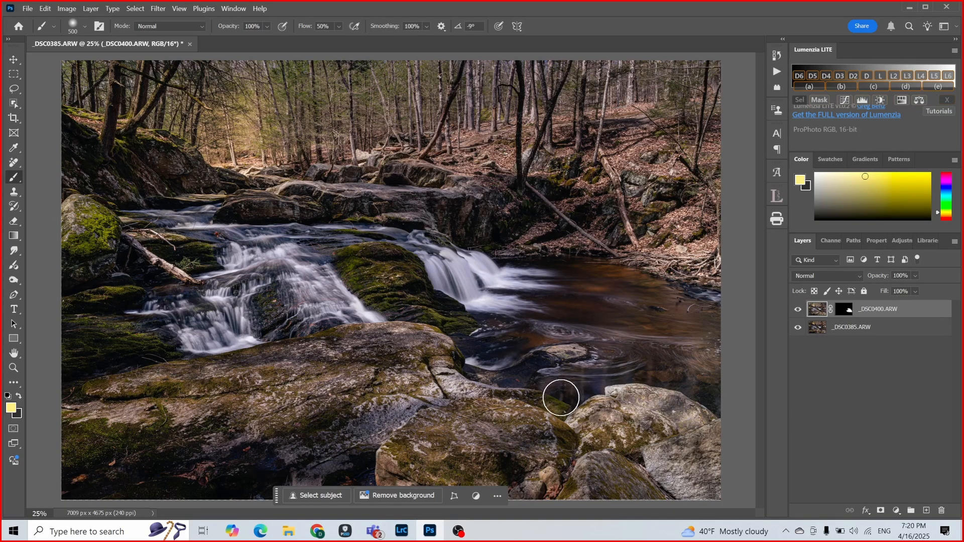
- Try a brush dab on the _DSC0400.ARW layer's image in the pool, undo it, and target the layer mask instead
left_click(517, 357)
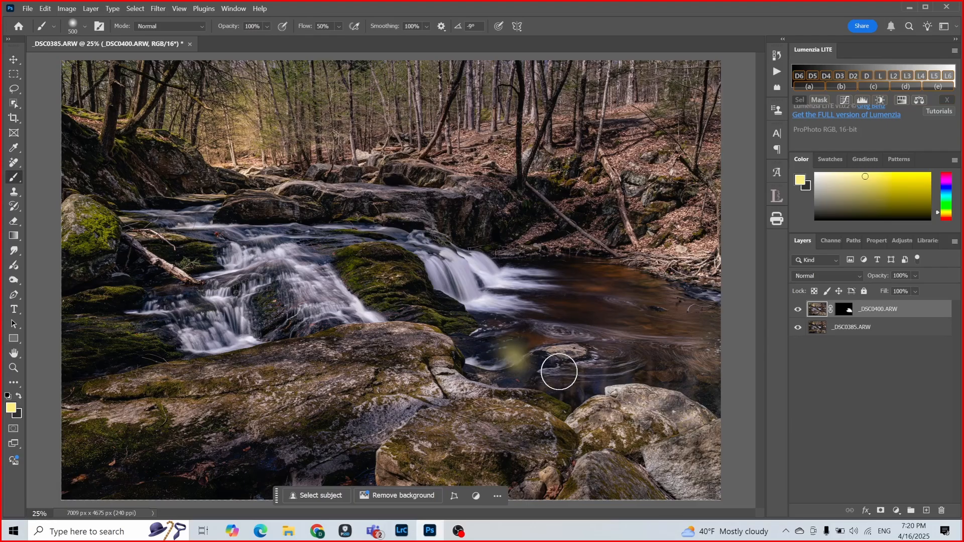
left_click(45, 8)
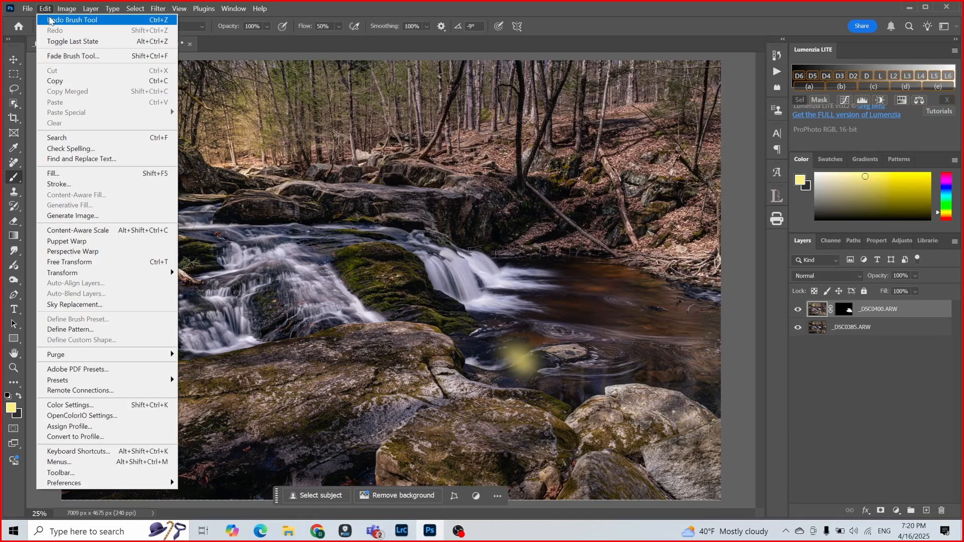
left_click(56, 16)
left_click(843, 309)
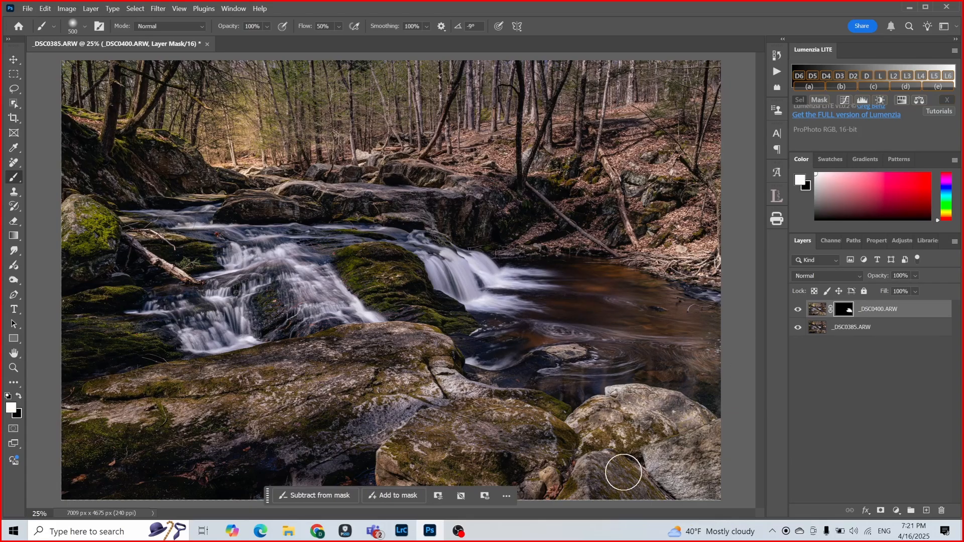
- Compare the pool with the _DSC0400.ARW layer hidden and shown, then try its opacity at 80% and restore it to 100%
left_click(798, 310)
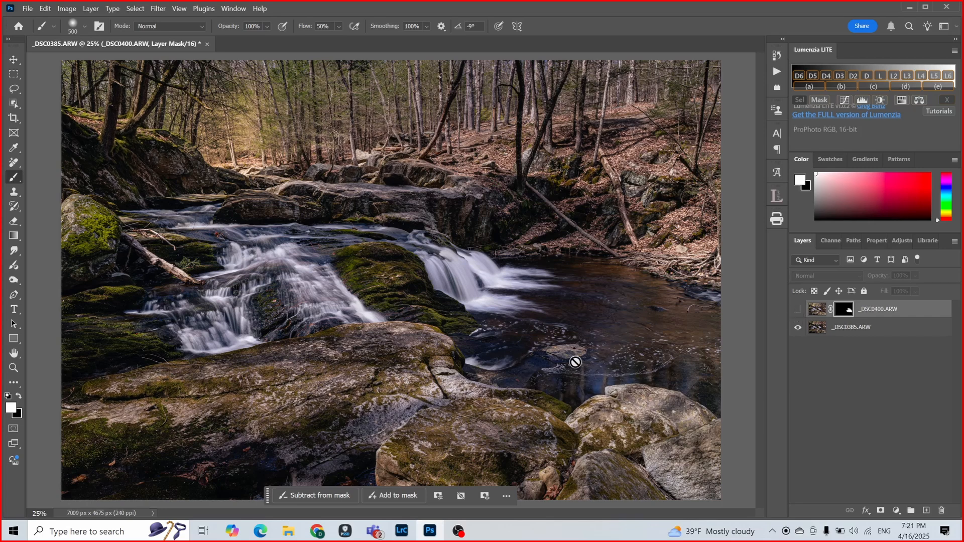
left_click(798, 309)
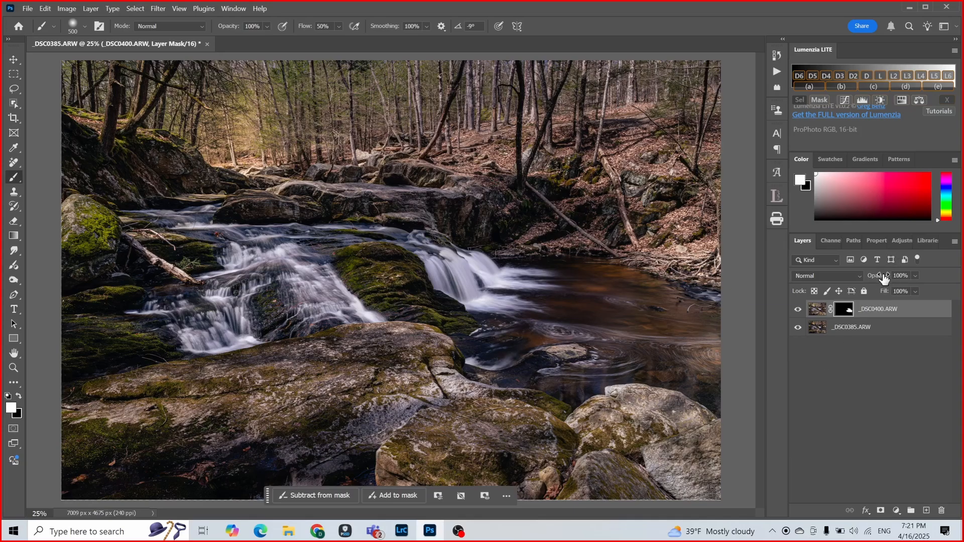
left_click(817, 308)
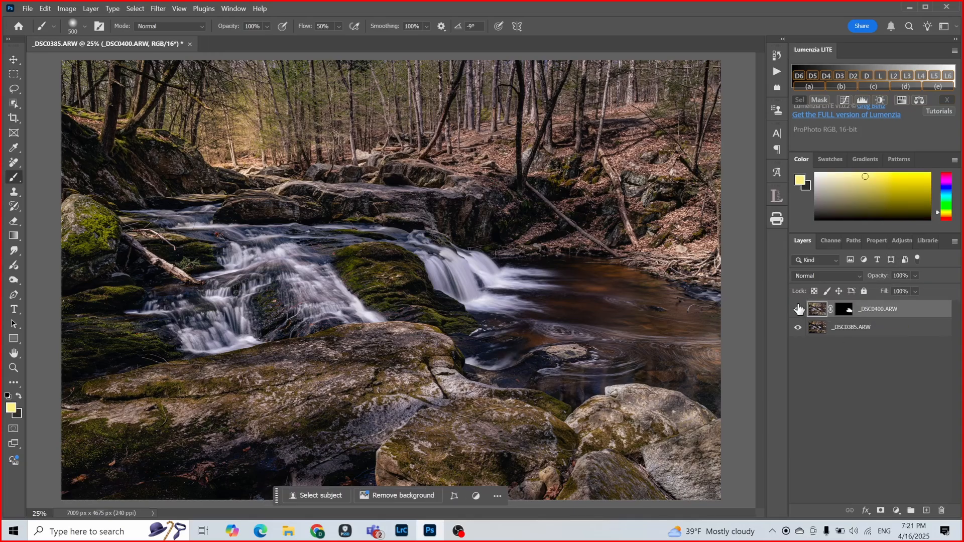
left_click_drag(879, 279, 909, 281)
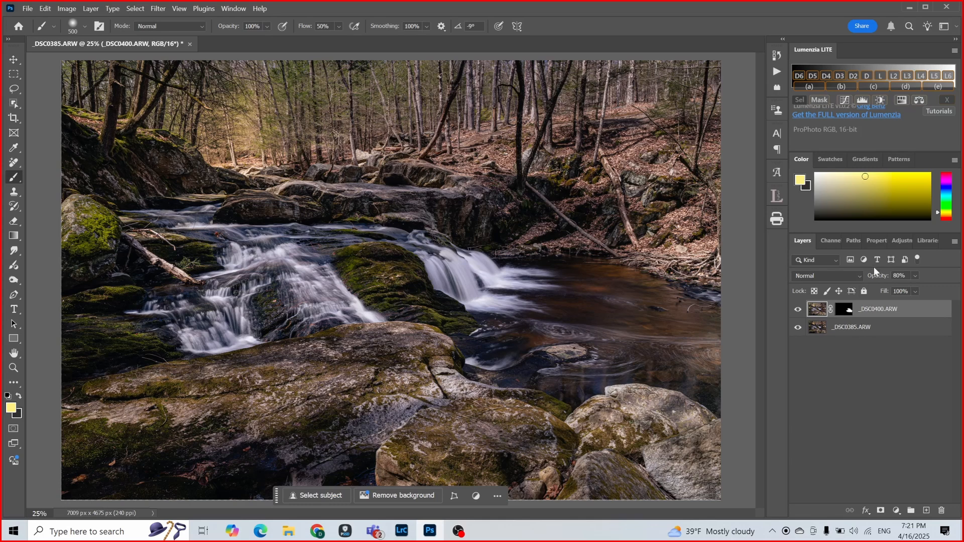
left_click_drag(880, 279, 891, 279)
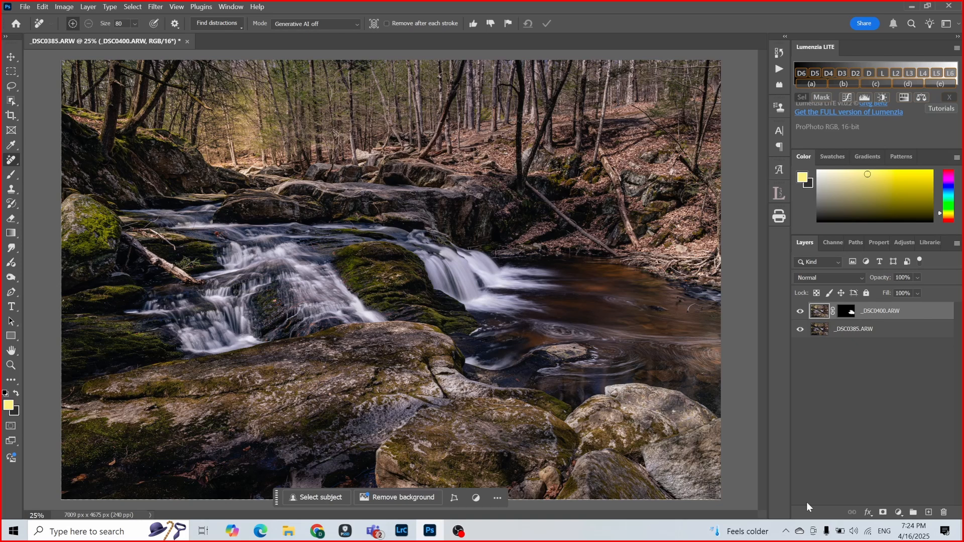
- Stamp all visible layers into a new top layer and apply a Gaussian Blur with a 33-pixel radius
key("ctrl+alt+shift+e")
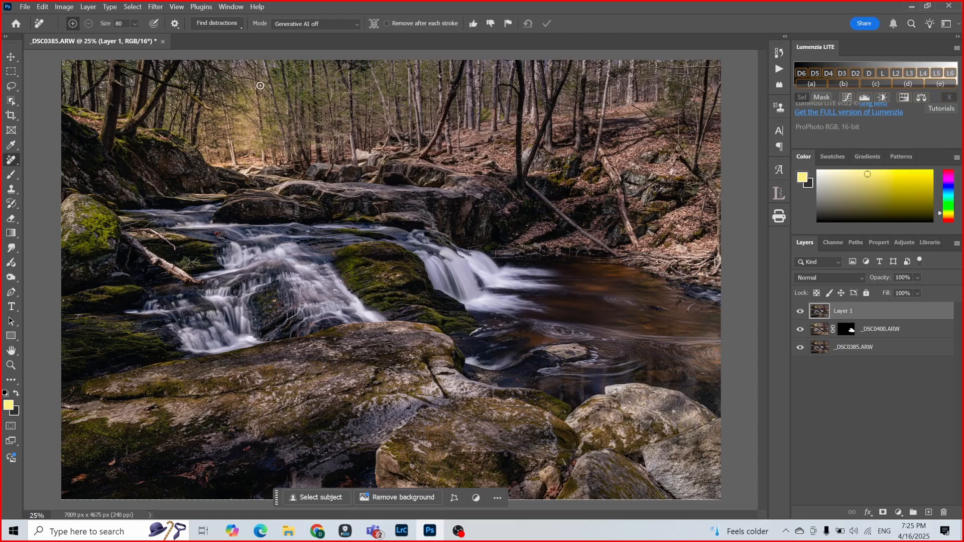
left_click(157, 8)
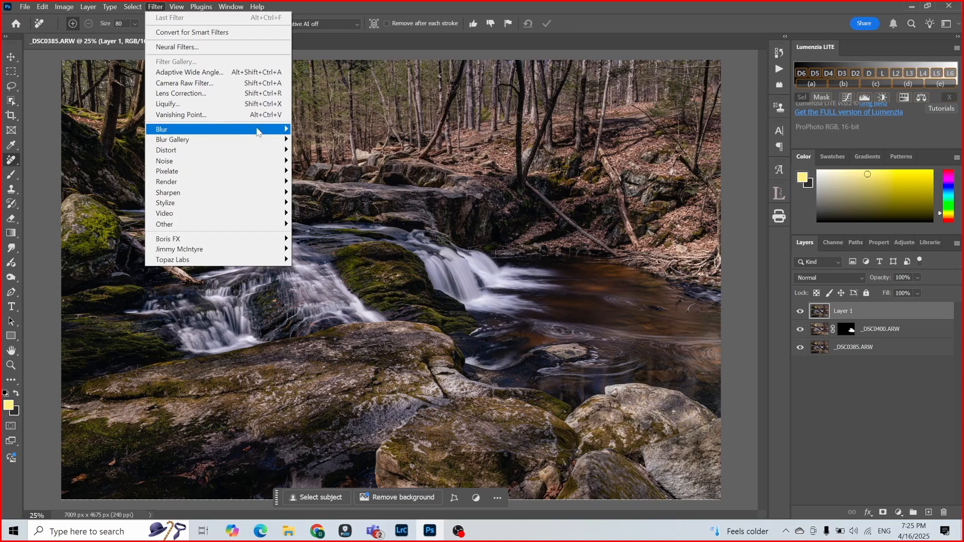
mouse_move(258, 132)
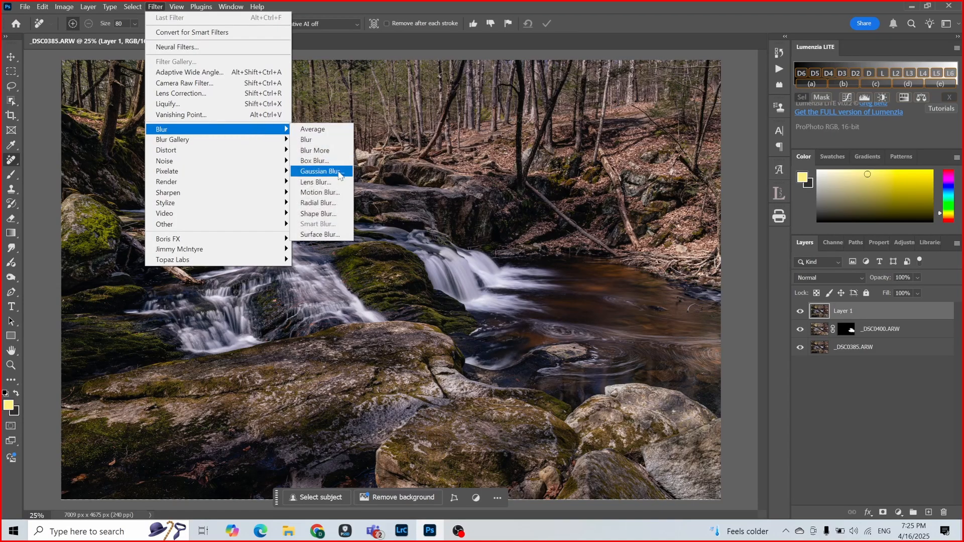
left_click(320, 171)
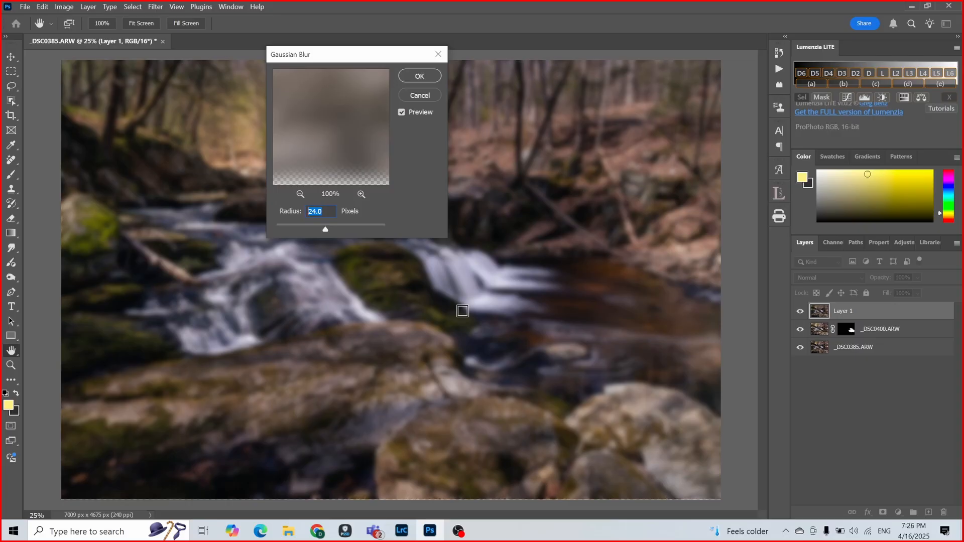
type("33")
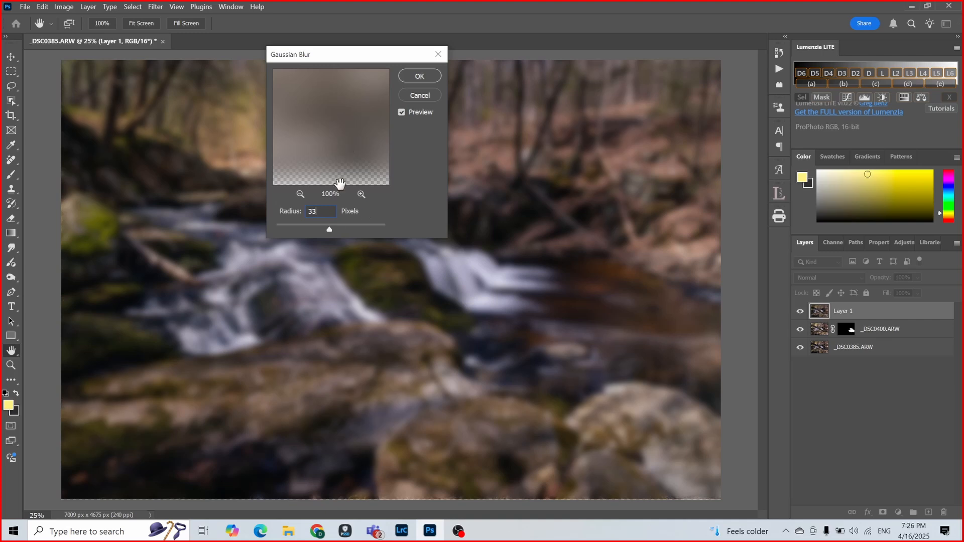
left_click(423, 75)
key("j")
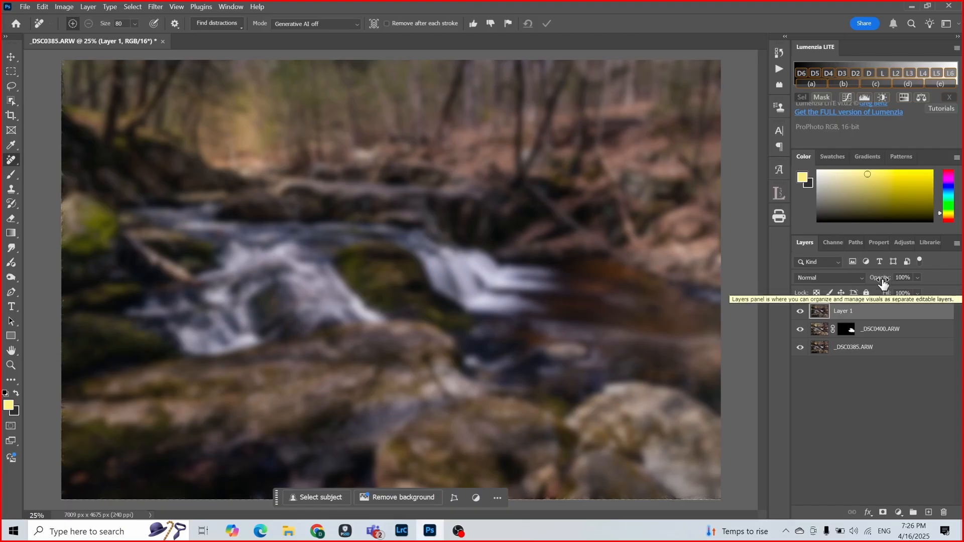
- Set the blurred top layer's blend mode to Lighten and its opacity to 31%, leaving its layer style options unchanged
left_click(843, 278)
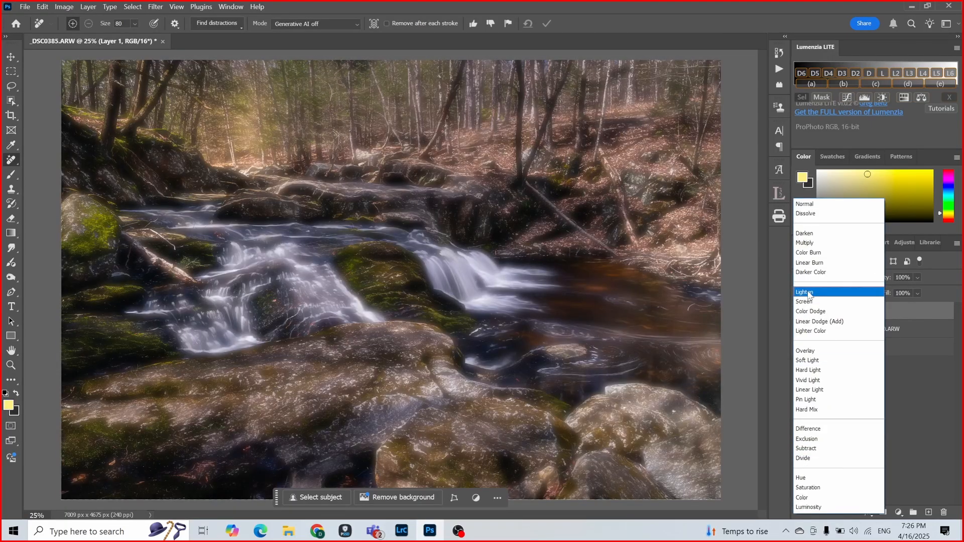
left_click(808, 294)
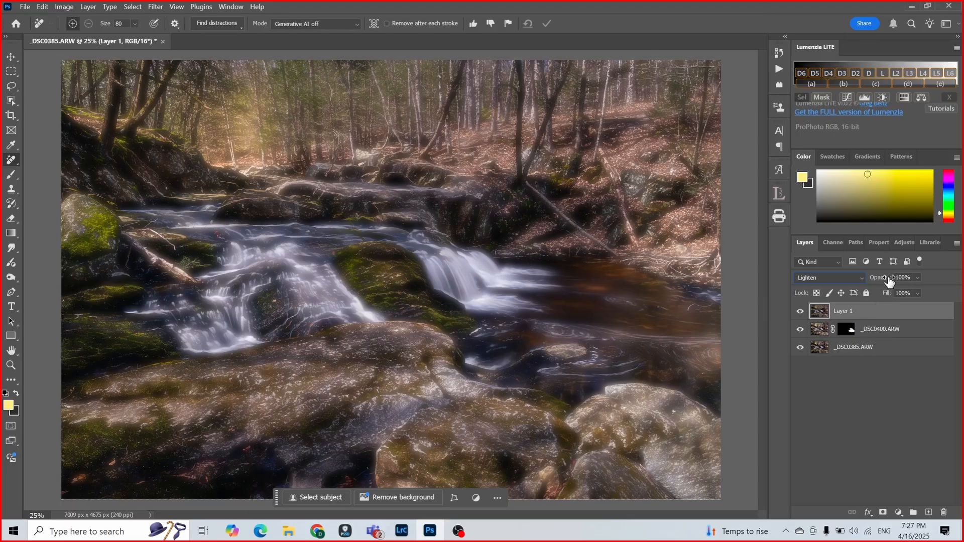
mouse_move(886, 279)
left_mouse_down()
mouse_move(835, 278)
mouse_move(897, 280)
left_mouse_up()
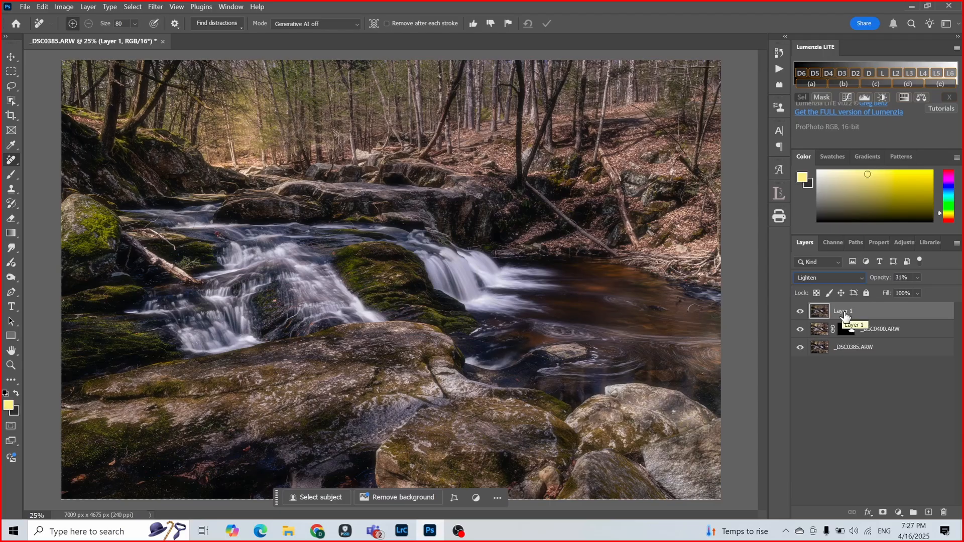
double_click(818, 312)
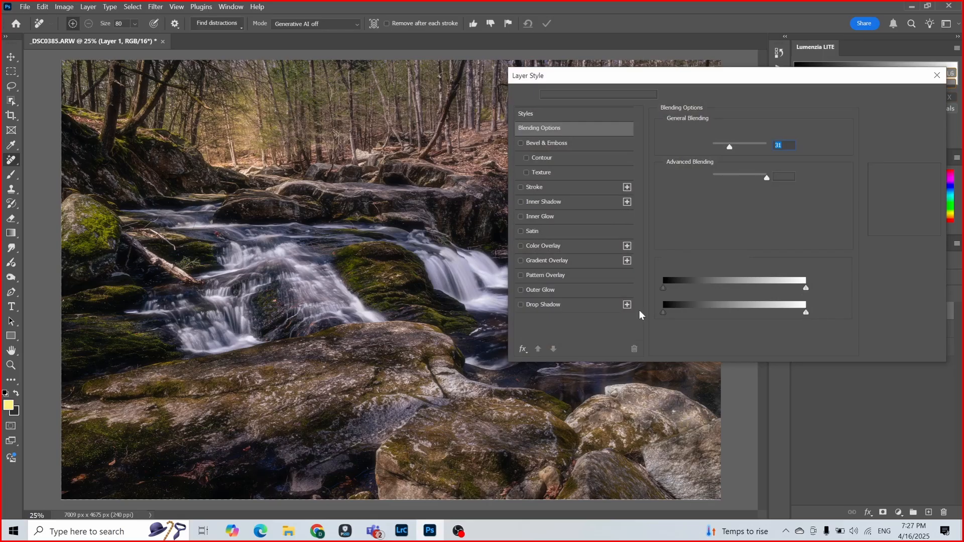
left_click(936, 75)
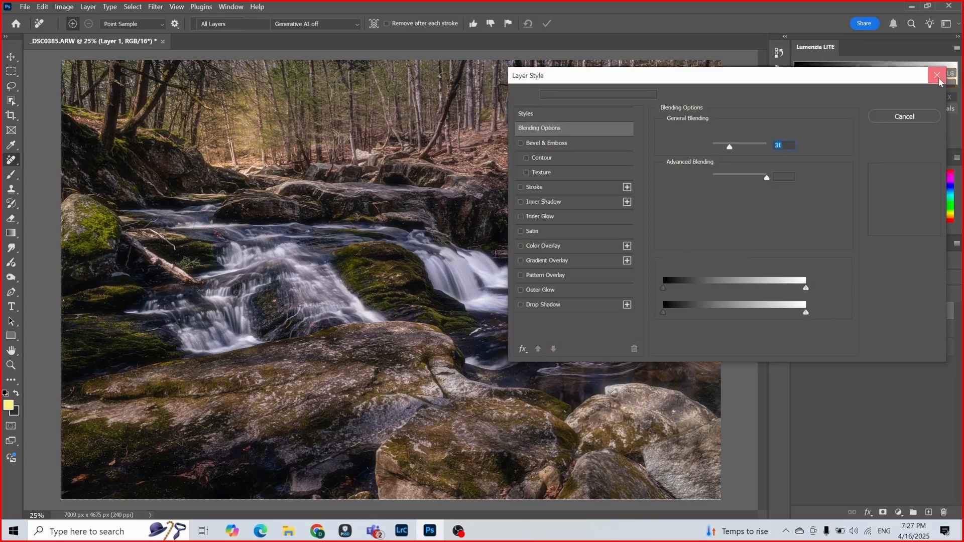
left_click(66, 8)
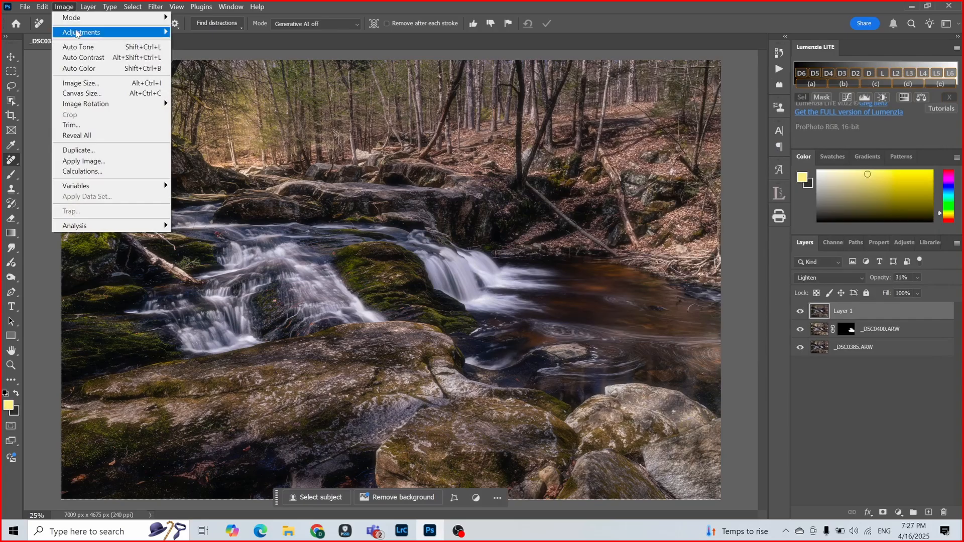
mouse_move(79, 33)
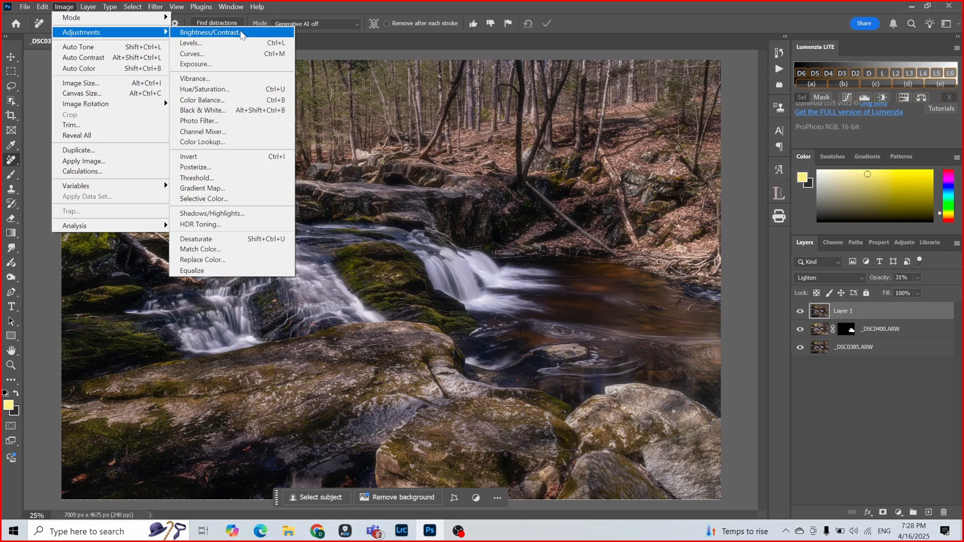
left_click(297, 8)
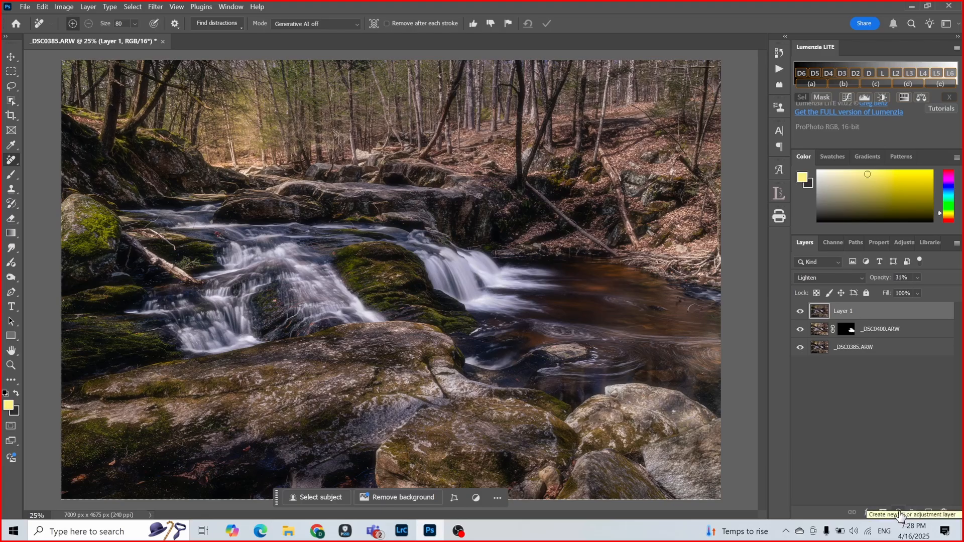
- Add a Brightness/Contrast adjustment layer clipped to the blurred Layer 1 and raise its brightness slightly
left_click(899, 513)
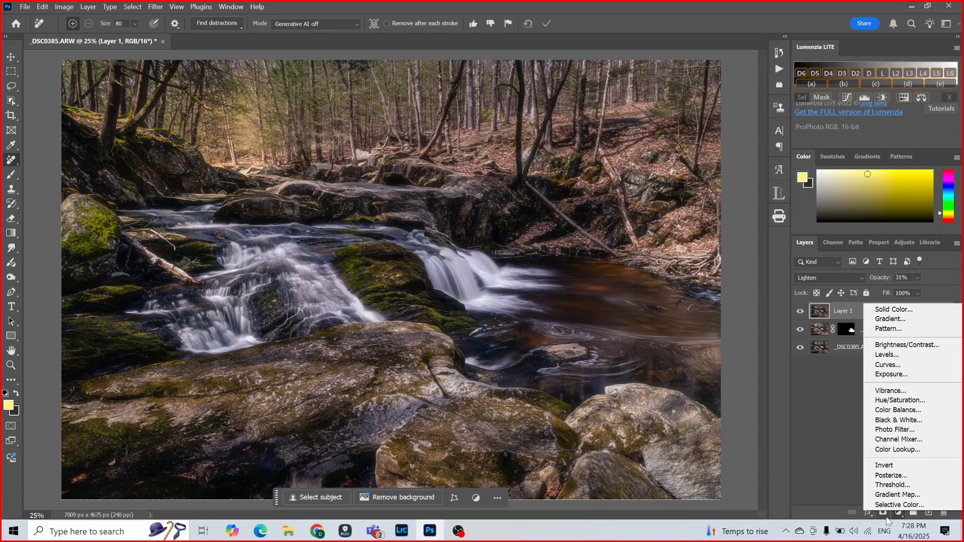
left_click(903, 345)
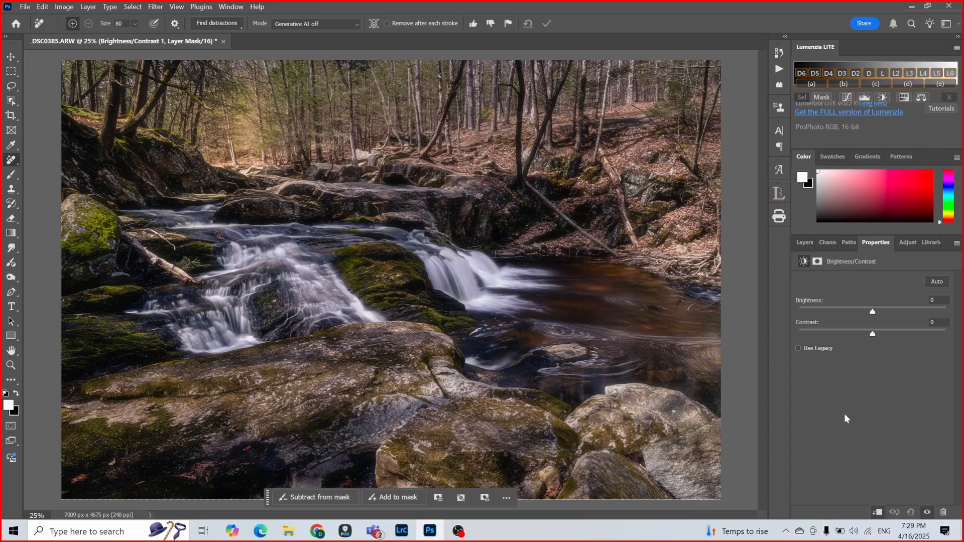
left_click(804, 242)
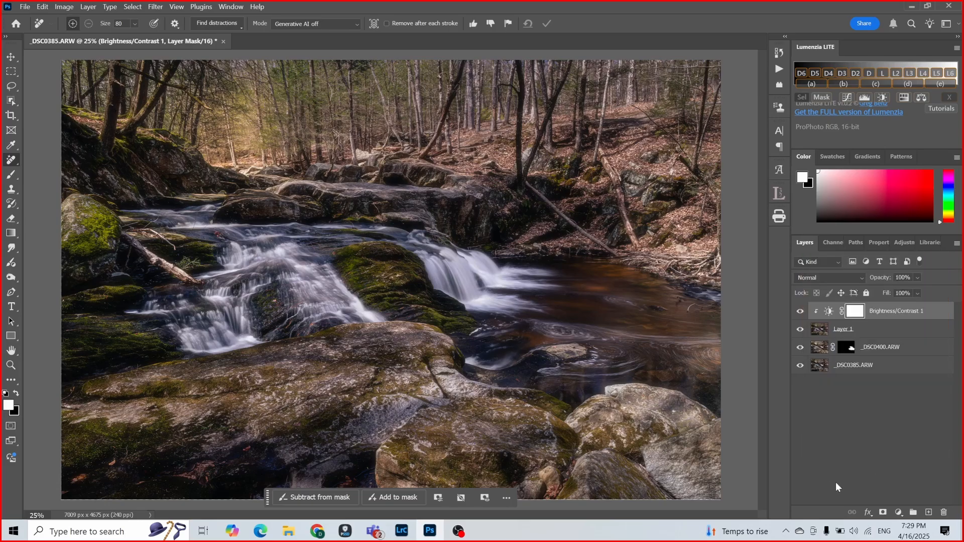
left_click(816, 312)
double_click(829, 312)
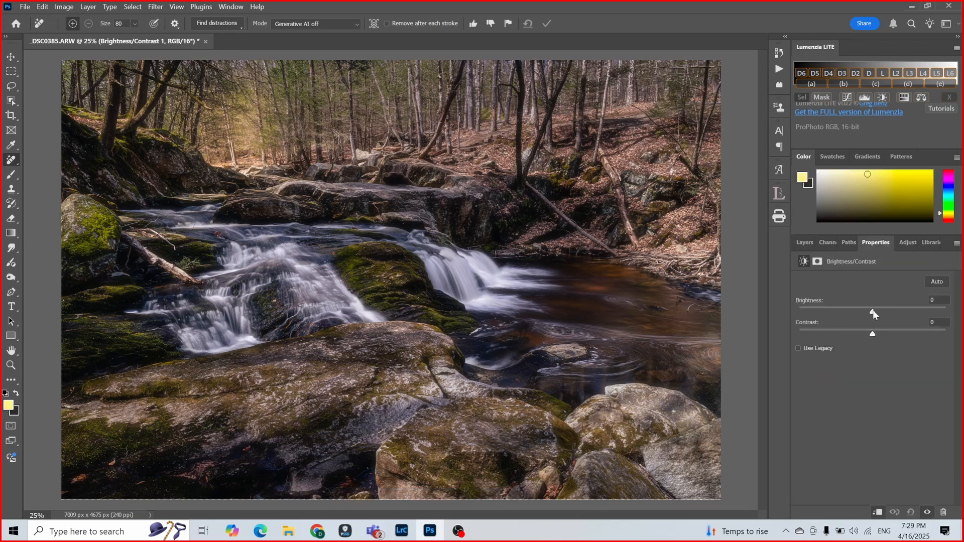
left_click_drag(872, 310, 881, 313)
left_click(805, 243)
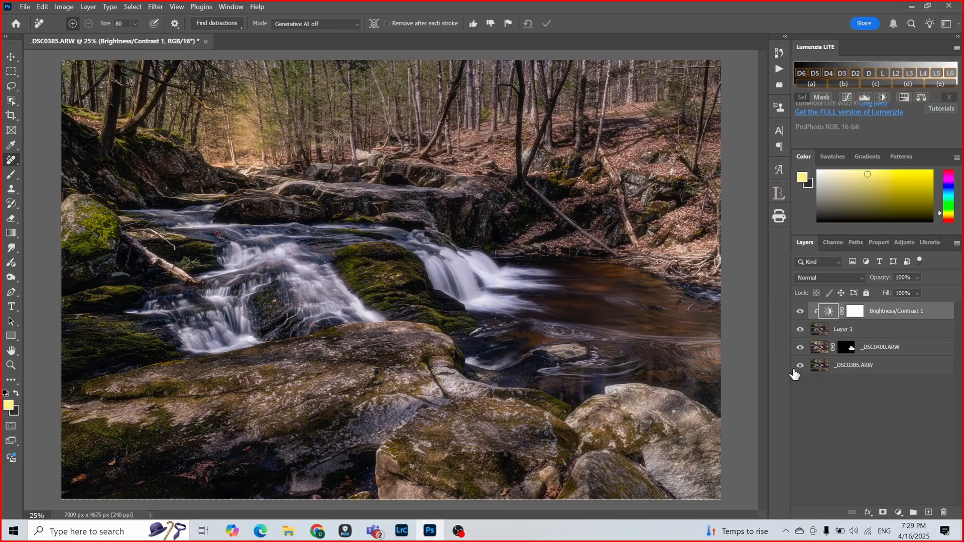
- Compare the photo with Layer 1 and its clipped Brightness/Contrast adjustment hidden and shown
left_click(800, 330)
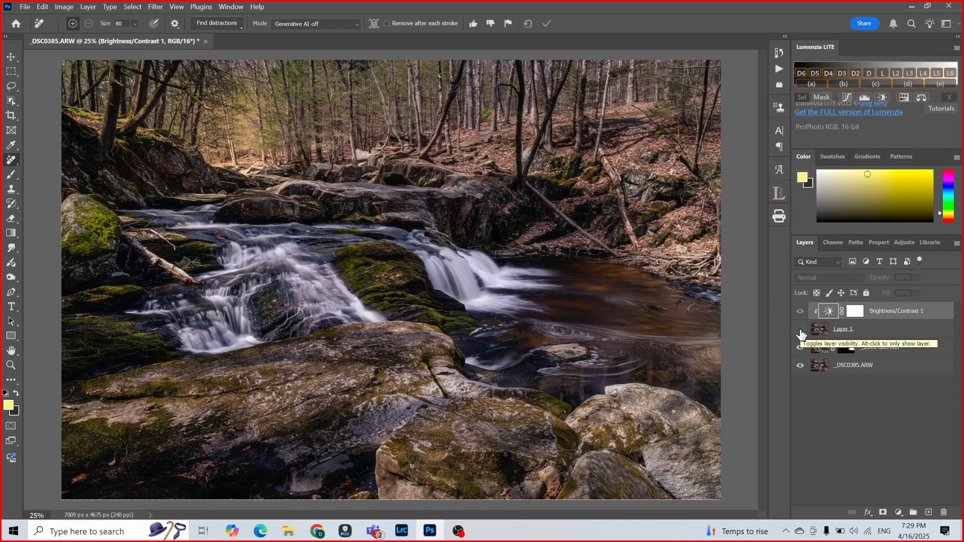
left_click(801, 331)
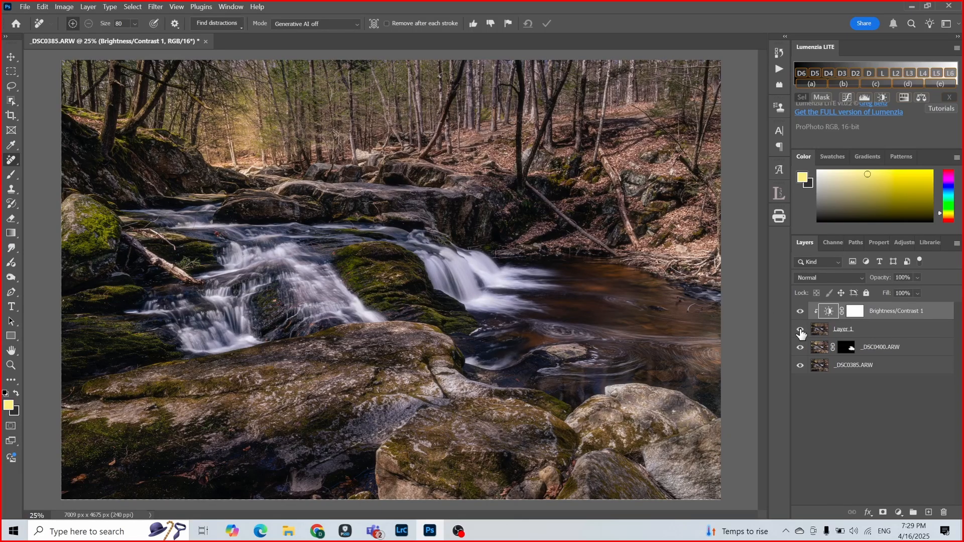
left_click(800, 331)
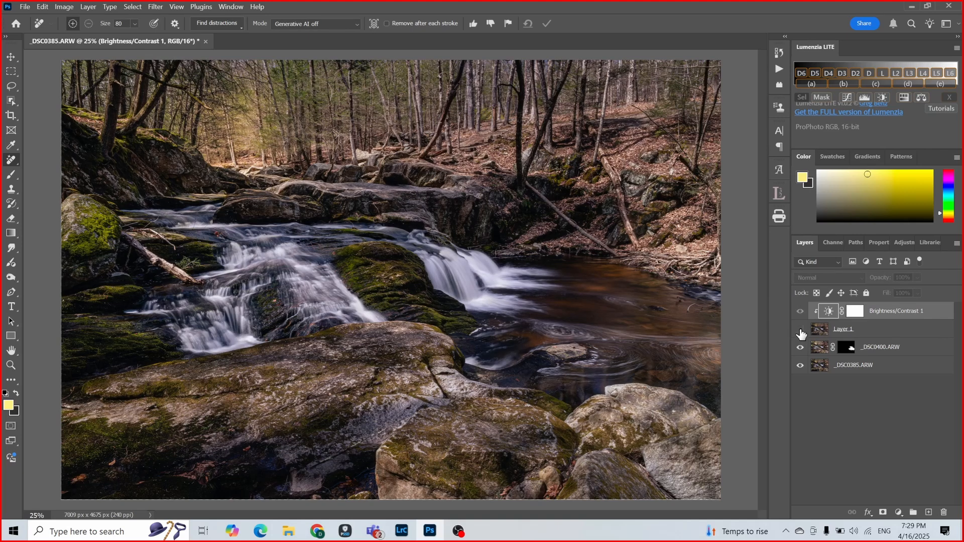
left_click(800, 331)
left_click(801, 331)
left_click(800, 330)
left_click(800, 330)
left_click(800, 330)
- Try Layer 1's opacity at 49% while toggling the layer's visibility, and then lower its opacity to 22%
left_click(821, 330)
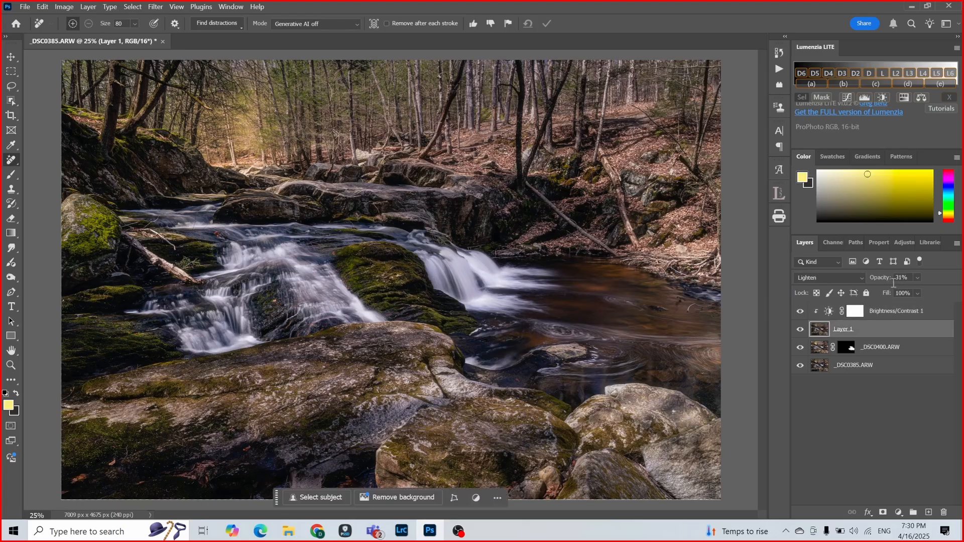
left_click_drag(875, 278, 924, 280)
left_click(800, 329)
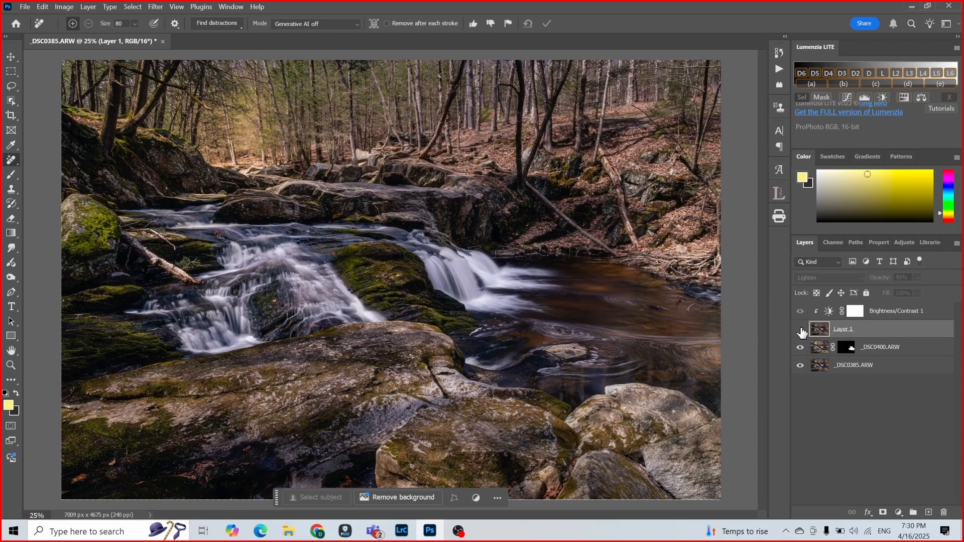
left_click(800, 329)
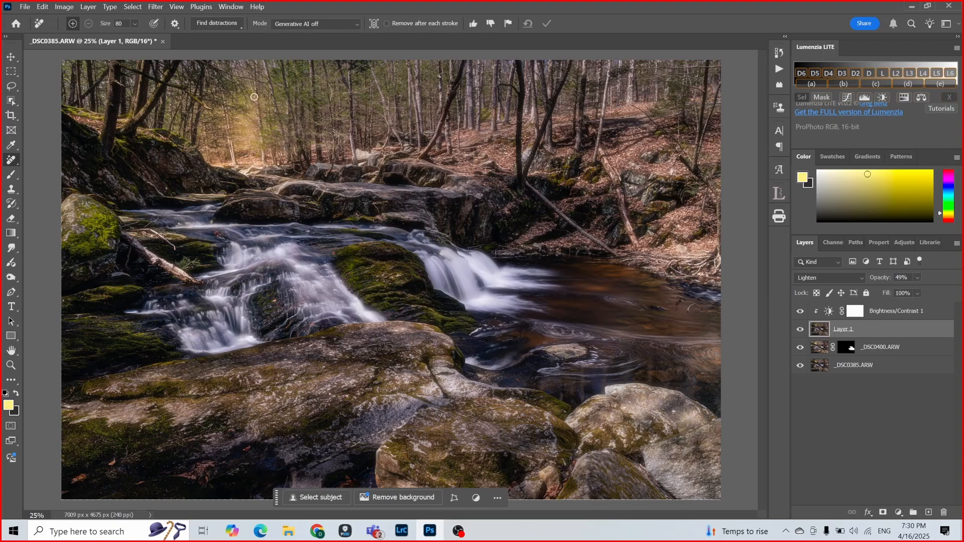
left_click(800, 331)
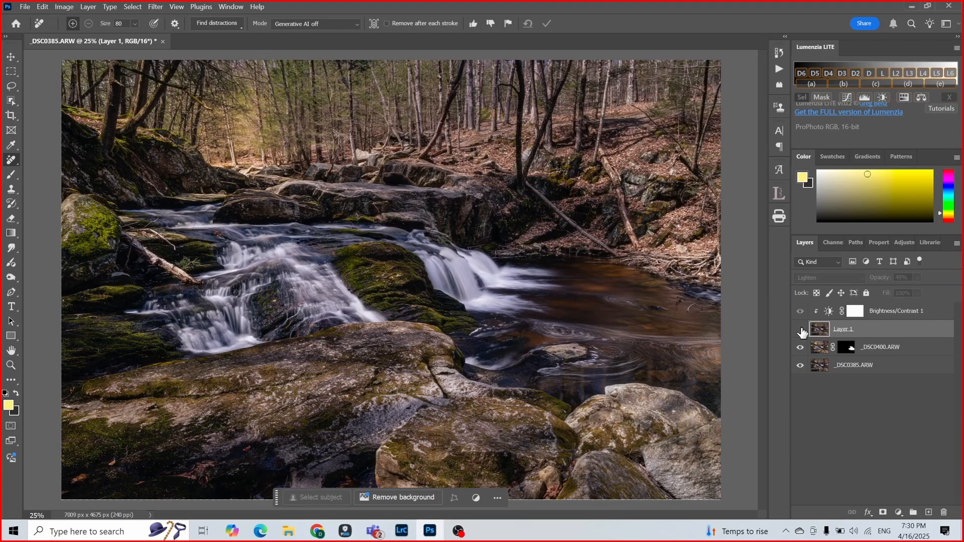
left_click(800, 330)
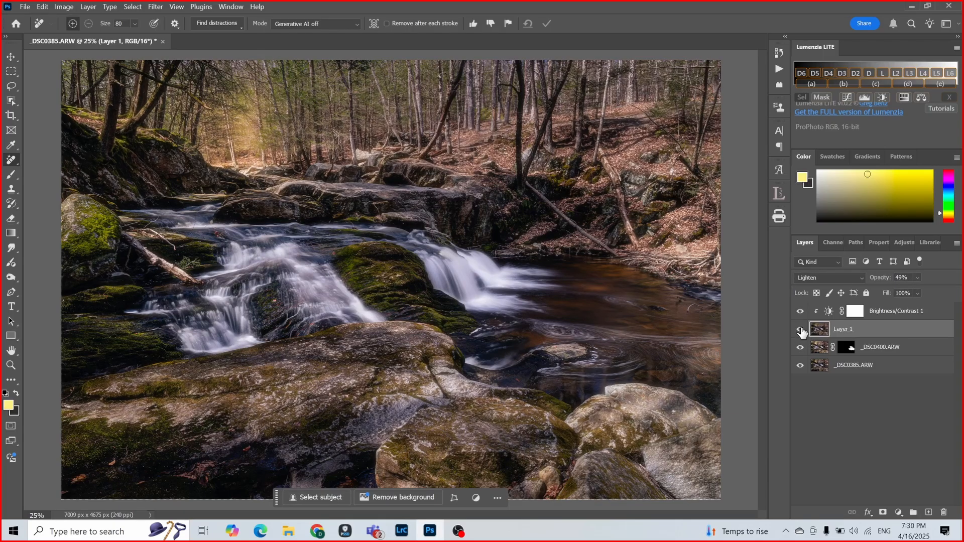
left_click(801, 331)
left_click(800, 330)
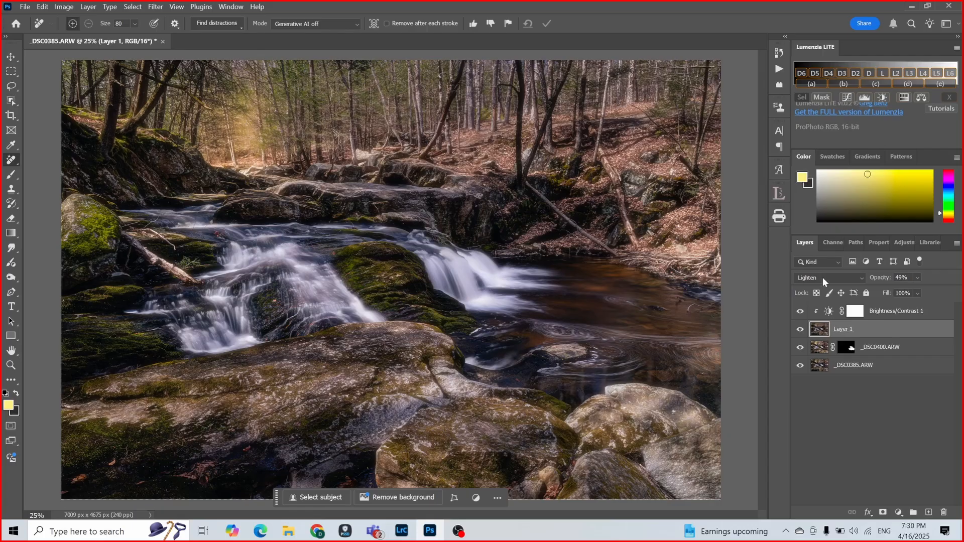
left_click_drag(879, 277, 865, 279)
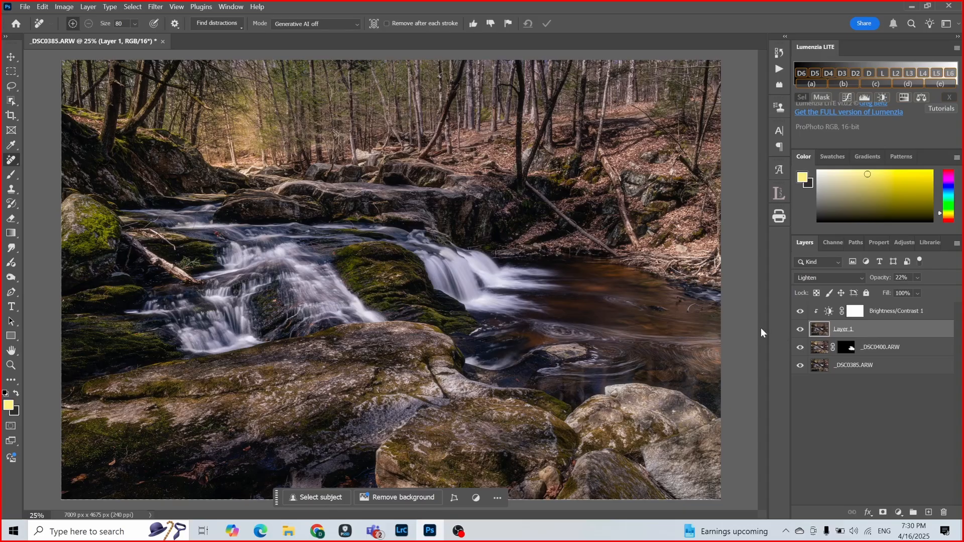
- Add a layer mask to Layer 1 and dab black over the right-hand waterfall with the Brush at 48% opacity and 24% flow
left_click(882, 512)
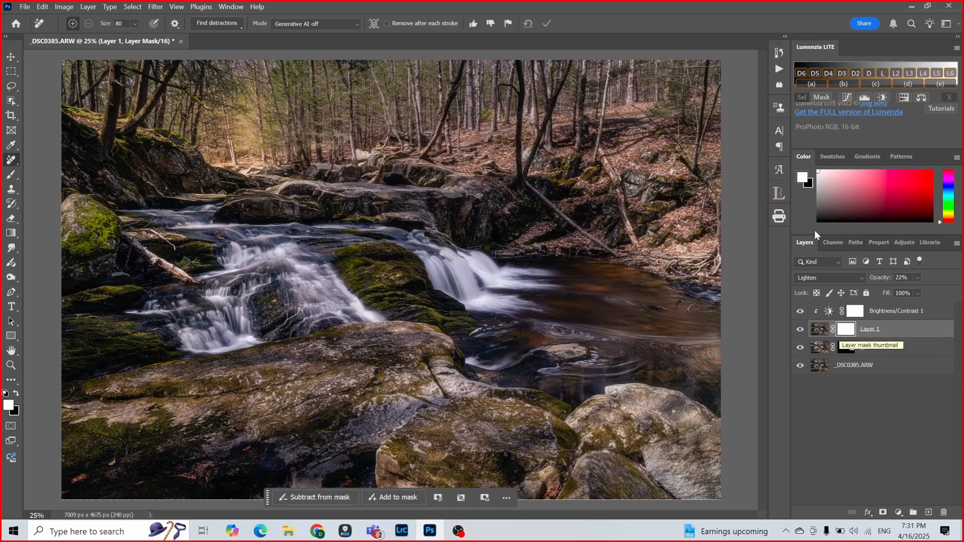
left_click(11, 175)
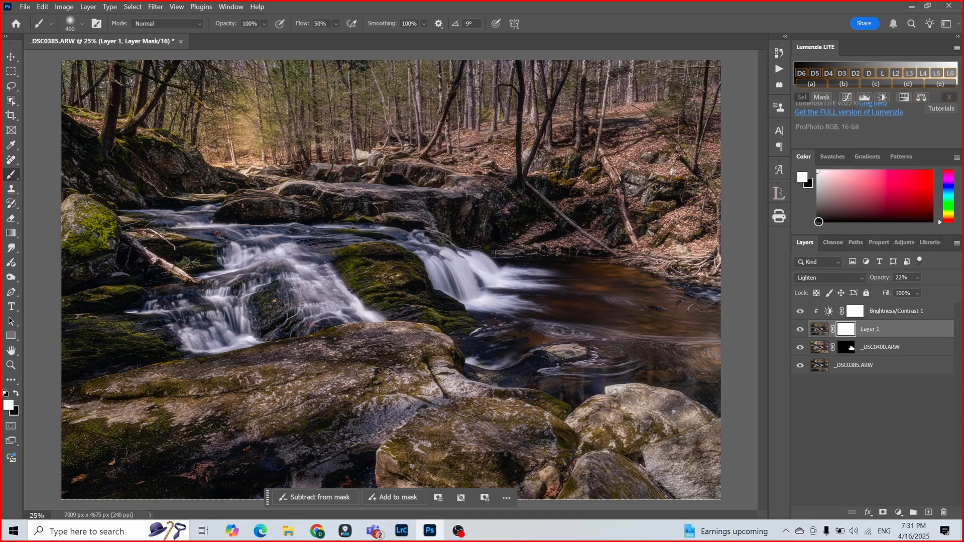
key("x")
left_click(263, 24)
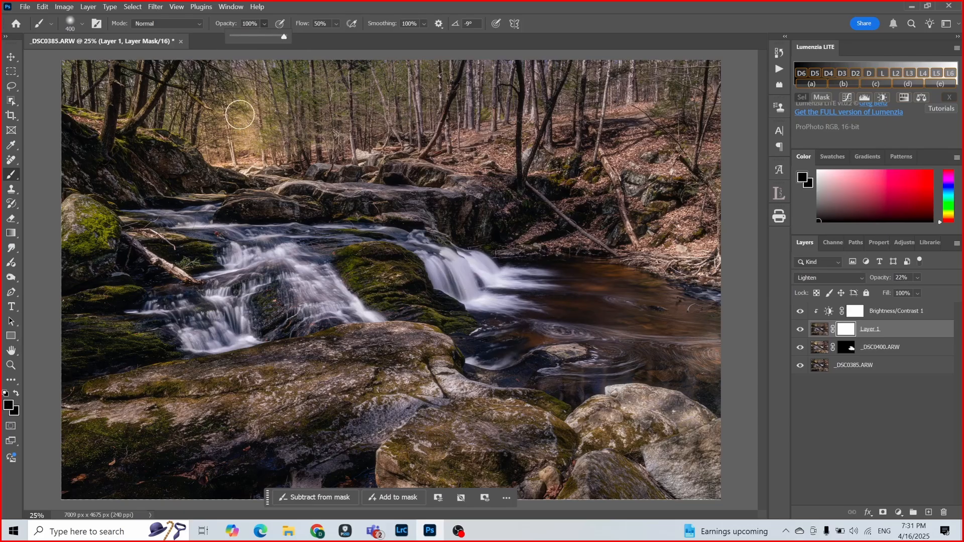
left_click_drag(285, 38, 257, 39)
left_click(336, 23)
left_click_drag(346, 37, 338, 39)
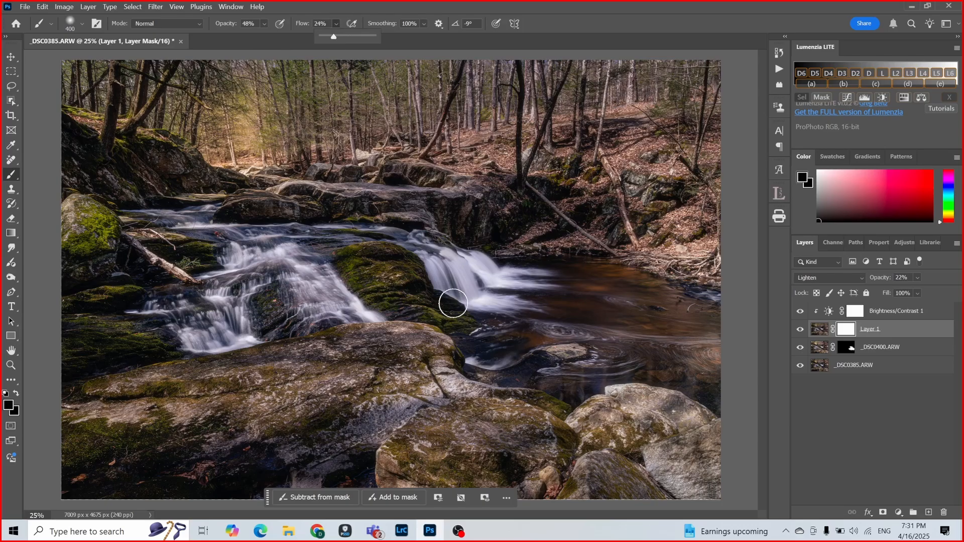
left_click(440, 251)
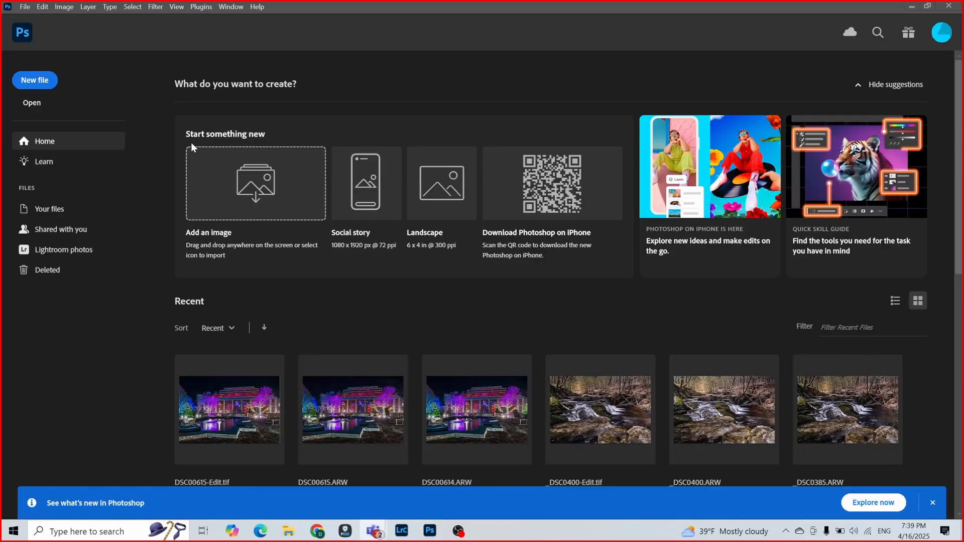
- Switch to Lightroom Classic, enlarge the first driftwood beach photo, and compare the wave shapes across the shots in that series
left_click(401, 531)
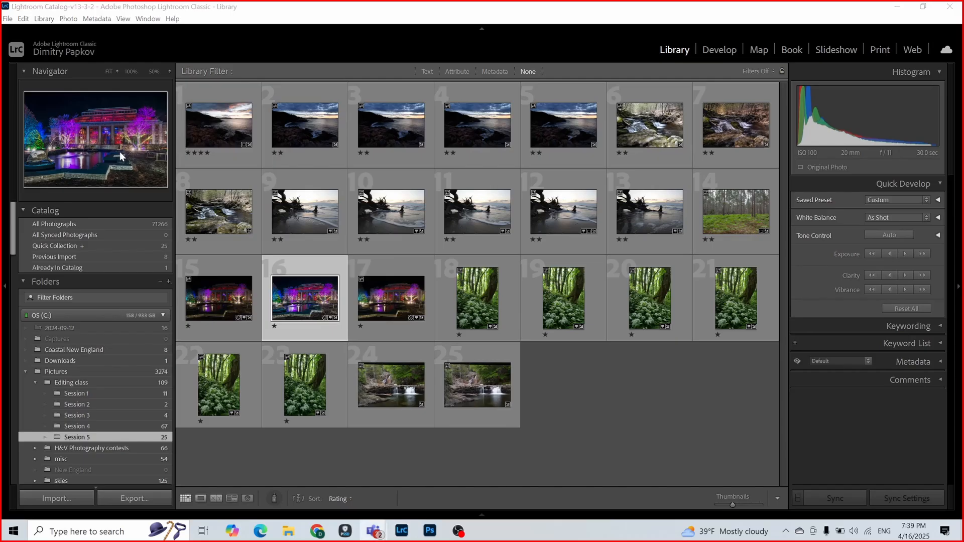
double_click(302, 218)
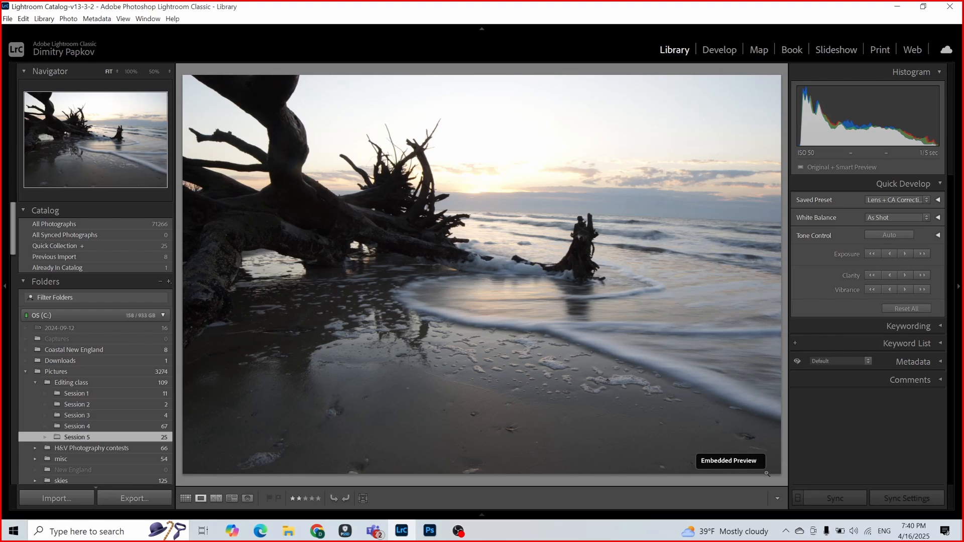
key("Right")
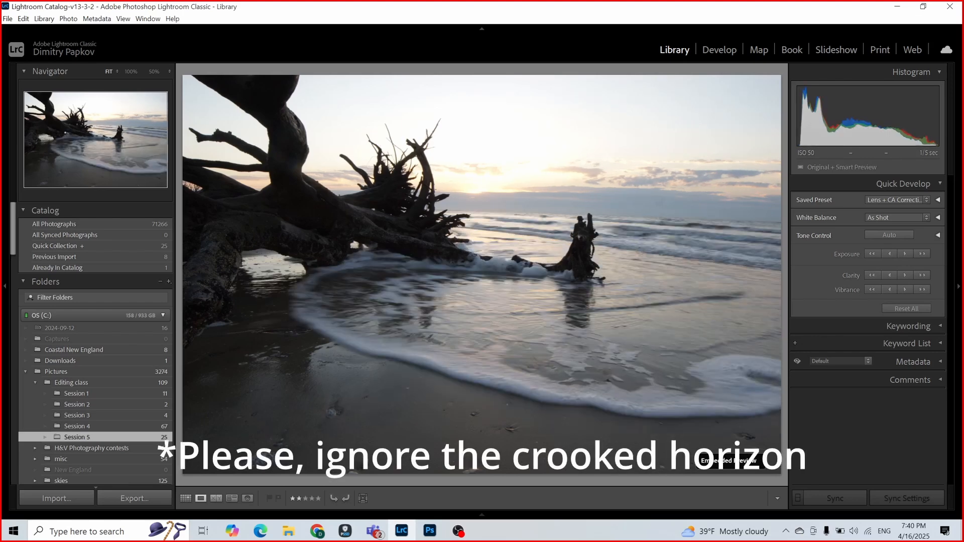
key("Left")
key("Right")
key("Right")
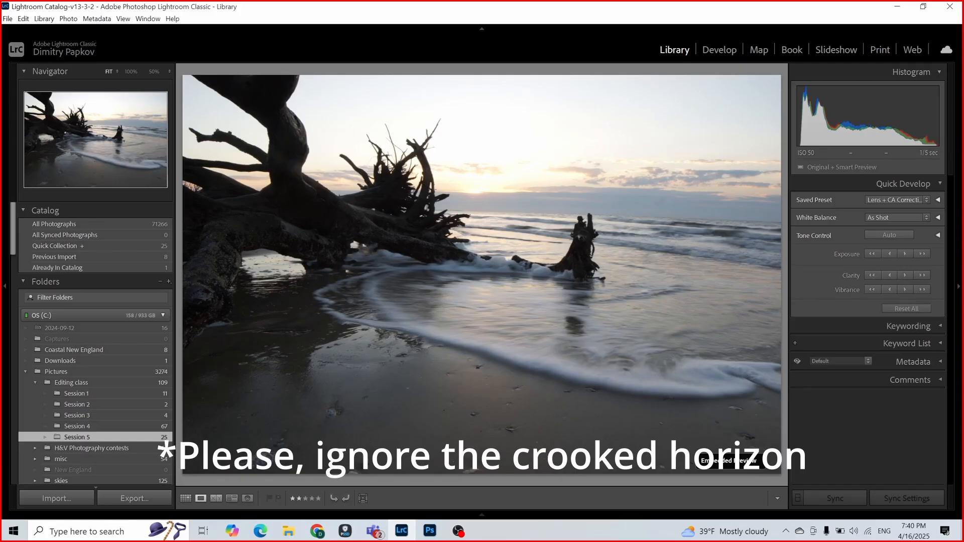
key("Right")
key("Right")
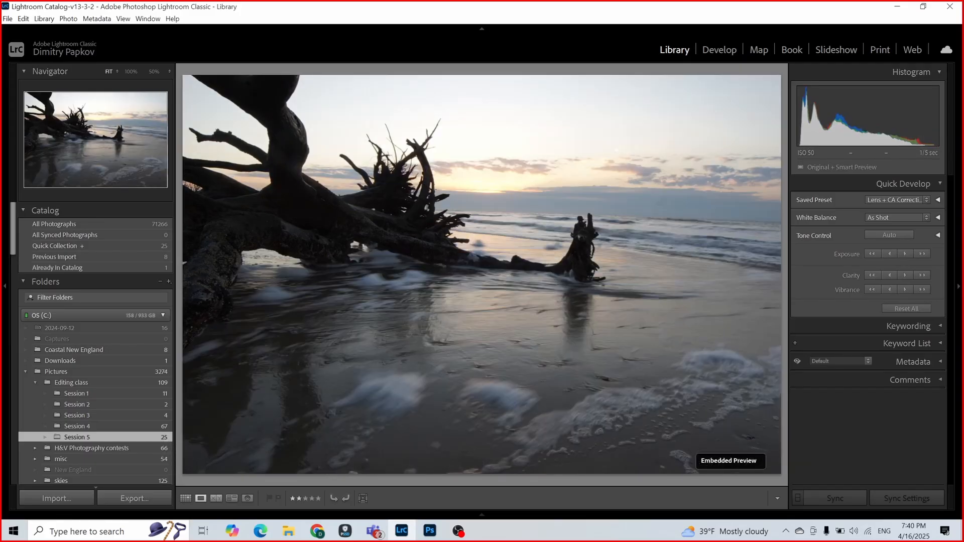
key("Right")
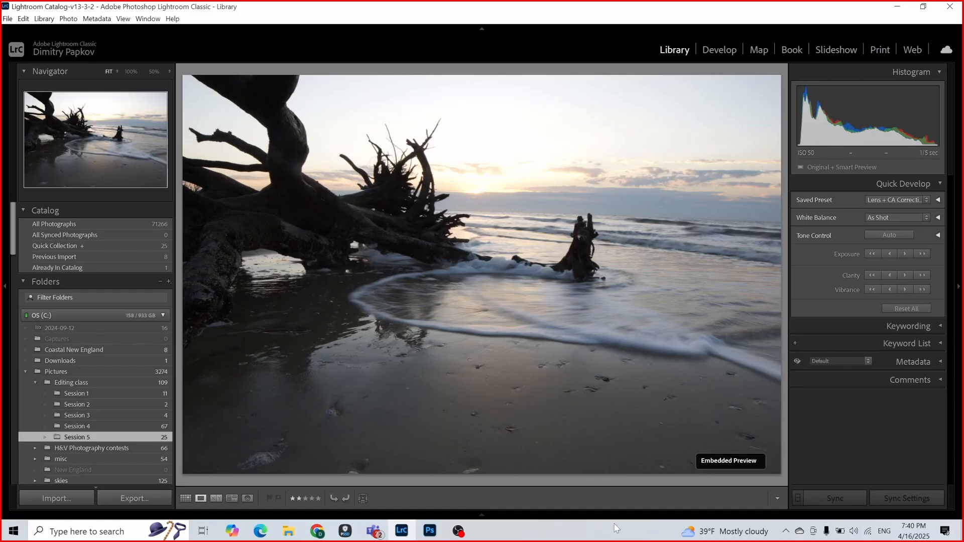
key("Right")
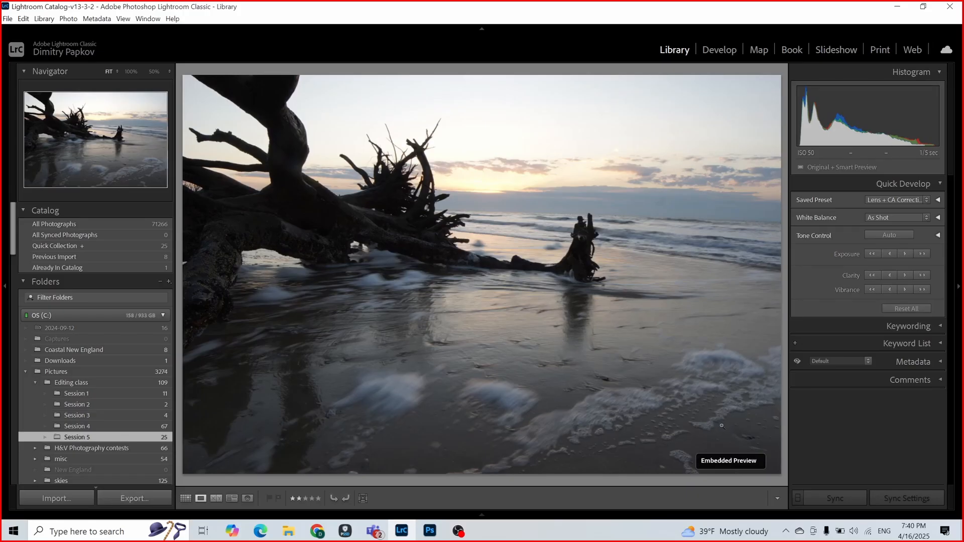
key("Right")
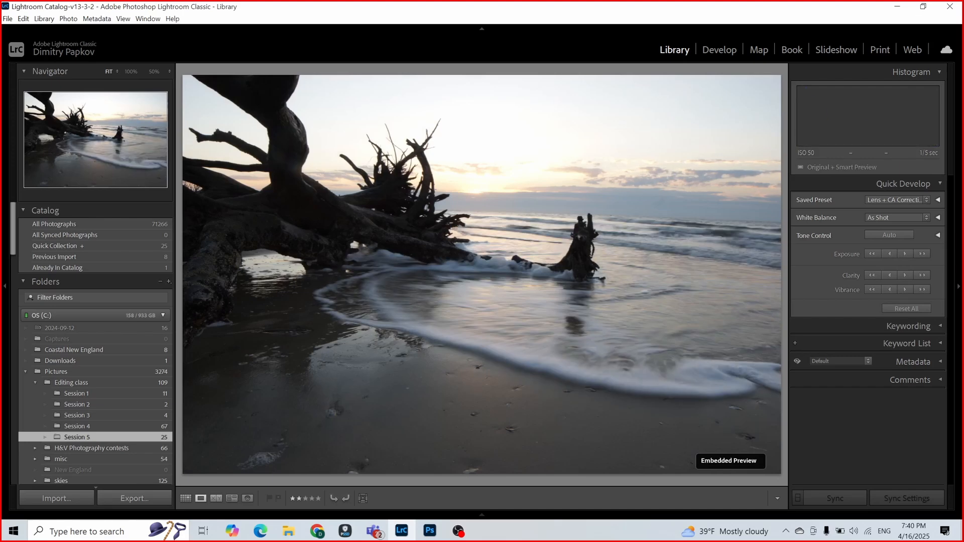
key("Right")
key("Right")
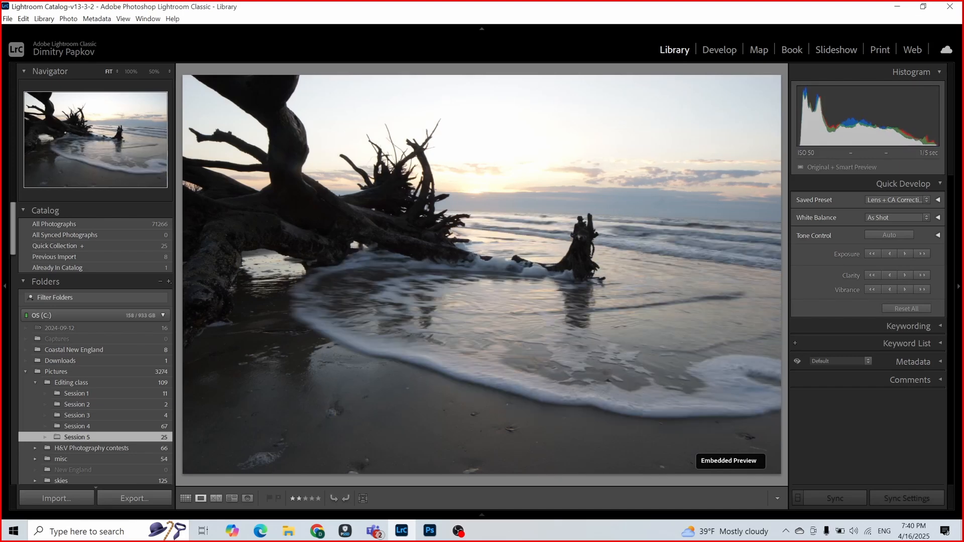
key("Right")
key("Right")
key("Right")
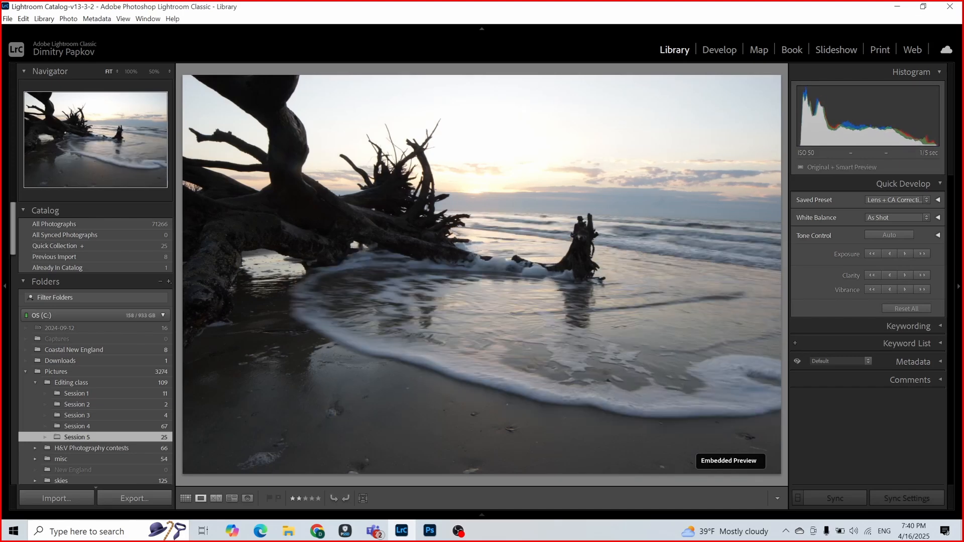
key("Right")
key("Right")
key("Right")
key("Right")
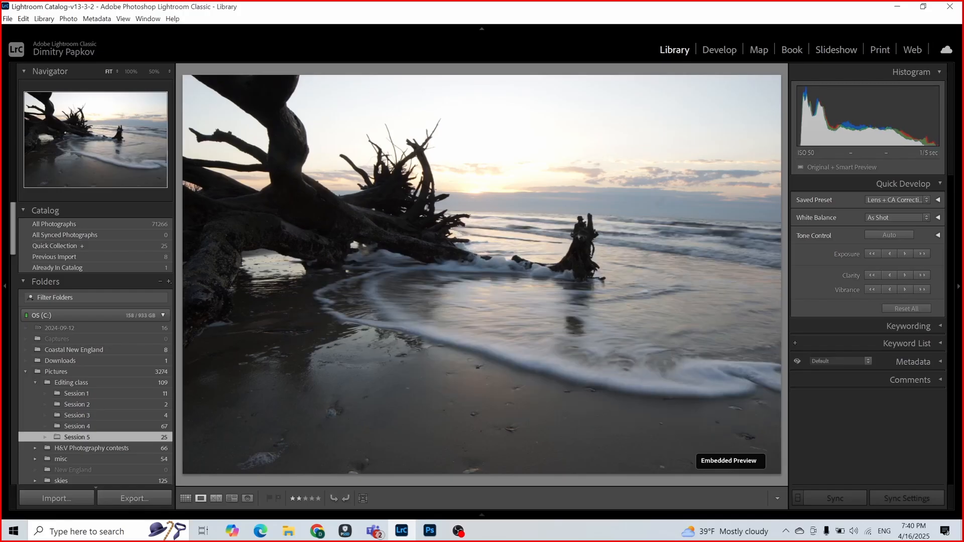
key("Right")
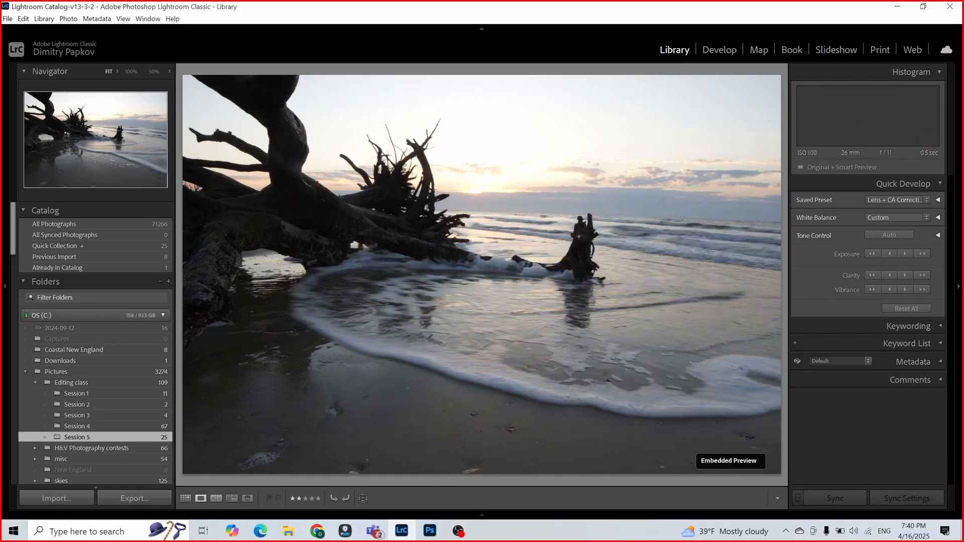
- Open the five driftwood beach photos together as layers in one Photoshop document
key("Right")
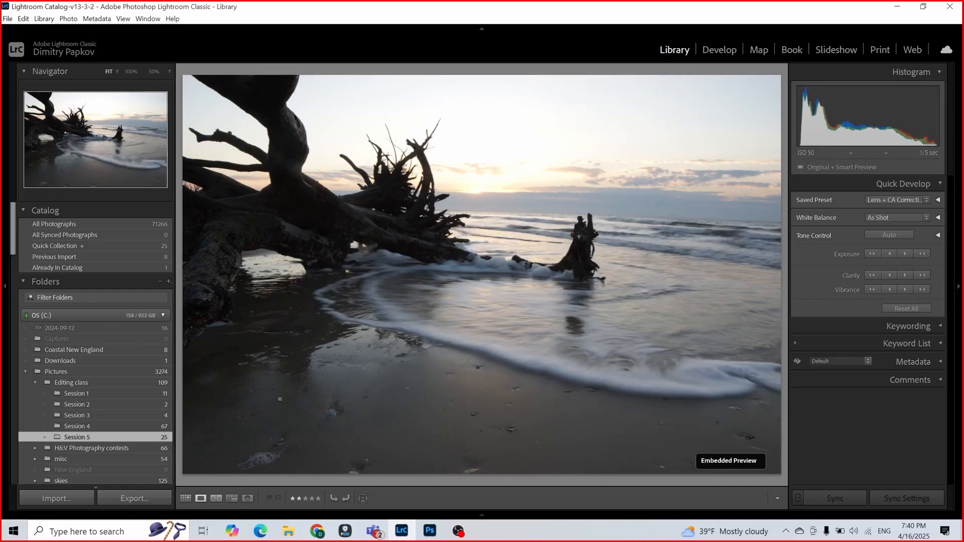
left_click(186, 497)
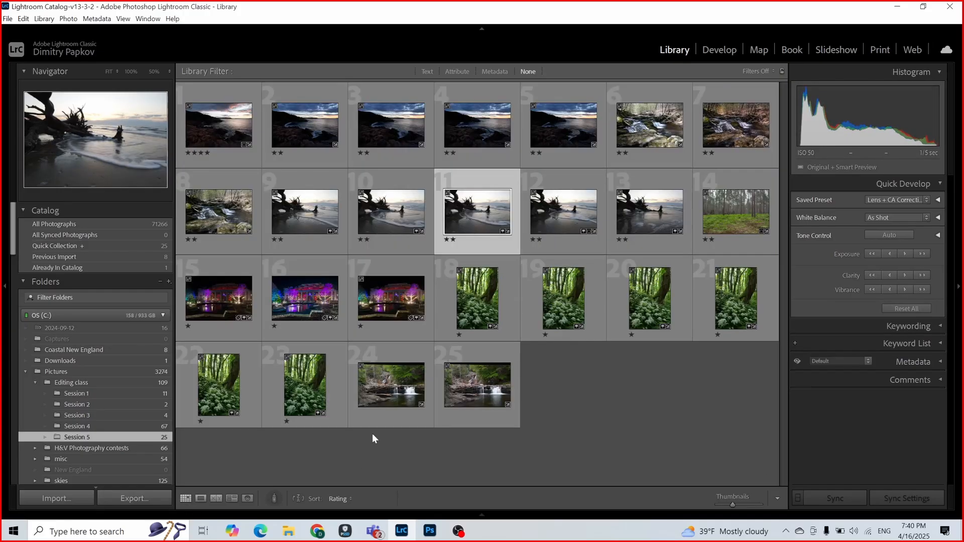
left_click(306, 215, "shift")
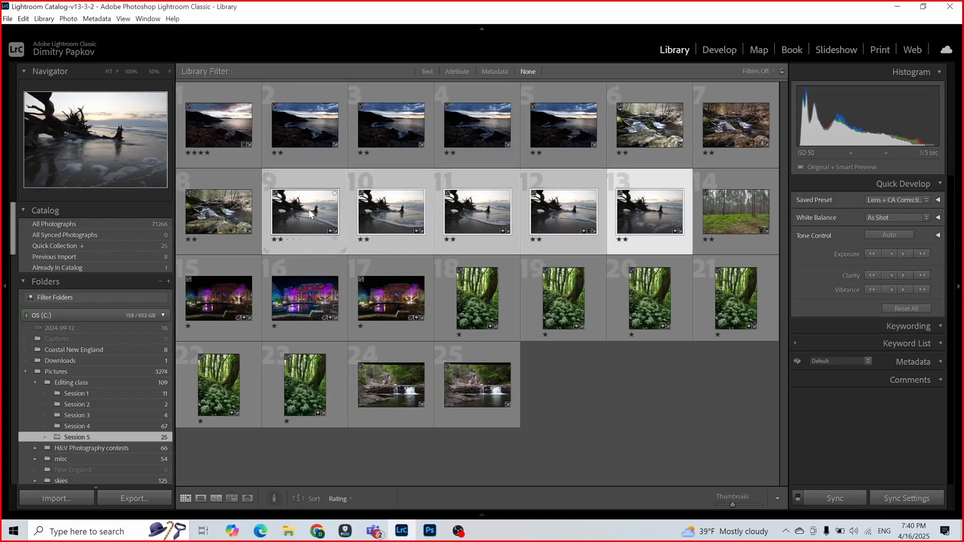
right_click(647, 207)
mouse_move(682, 273)
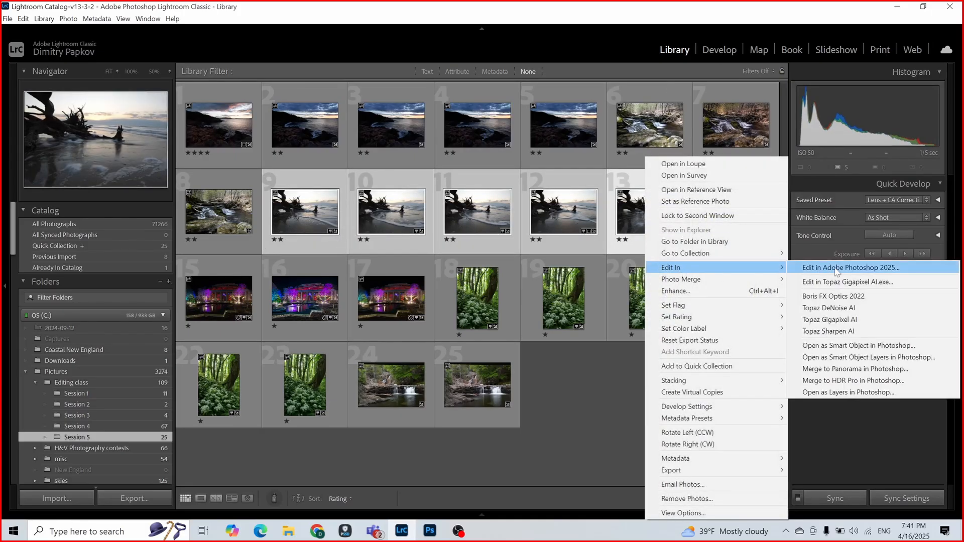
left_click(855, 392)
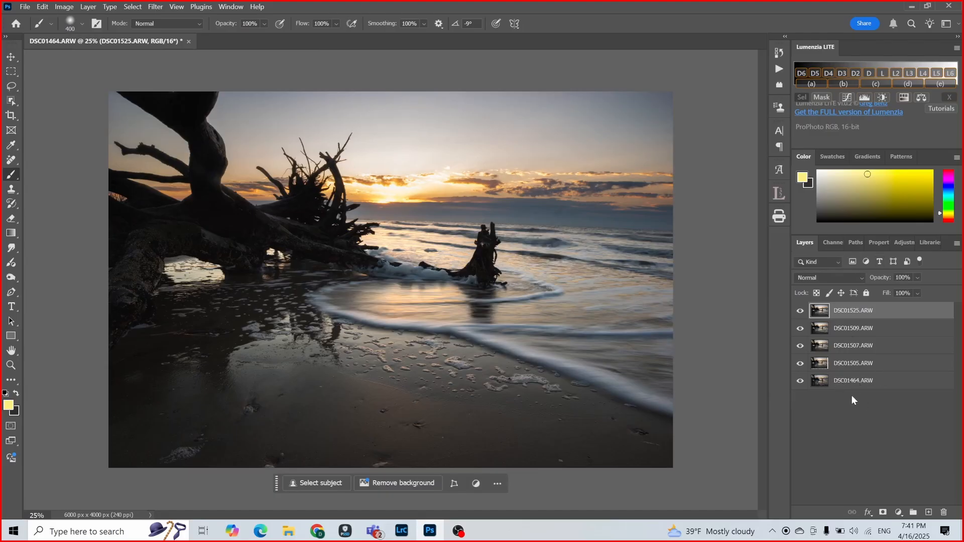
- Auto-align all five photo layers, DSC01525.ARW through DSC01464.ARW, with the Auto projection
left_click(848, 380)
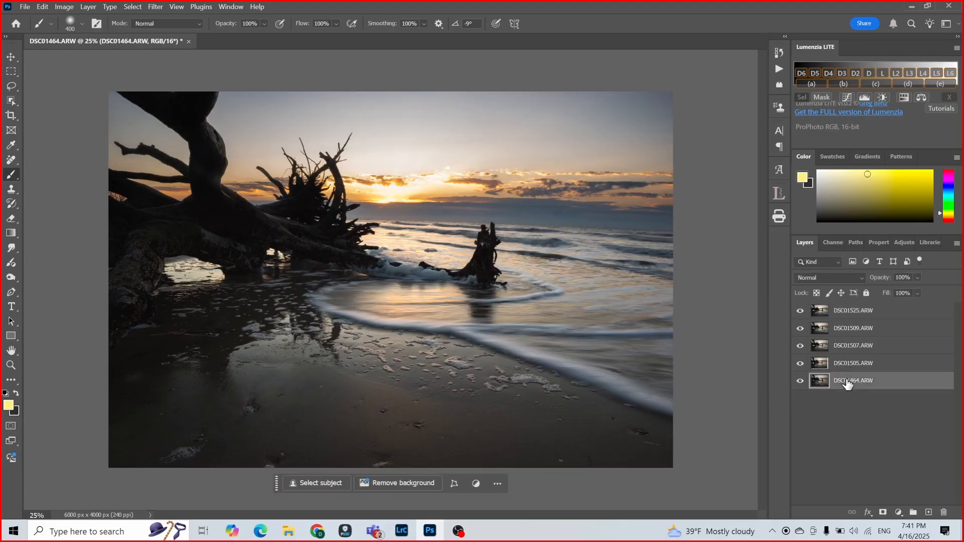
left_click(846, 314, "shift")
left_click(43, 7)
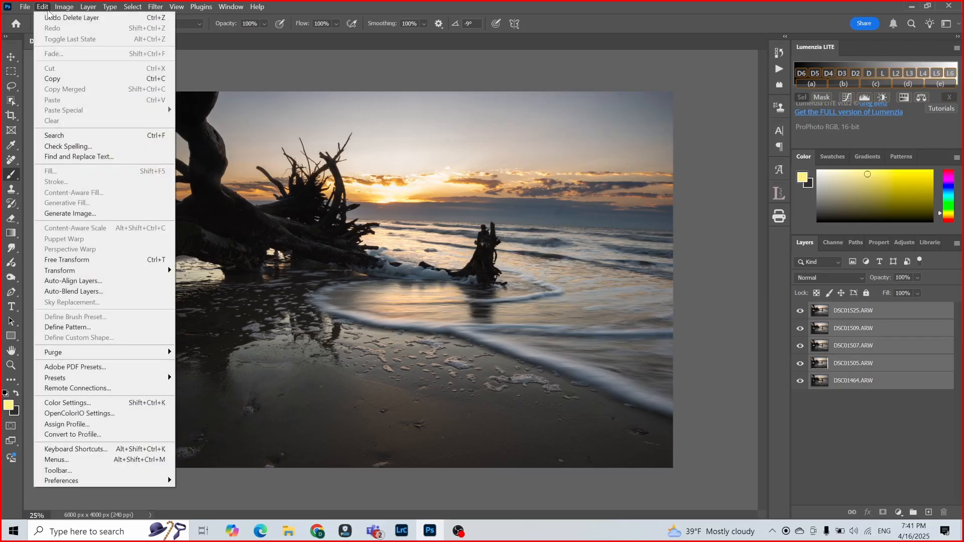
left_click(91, 283)
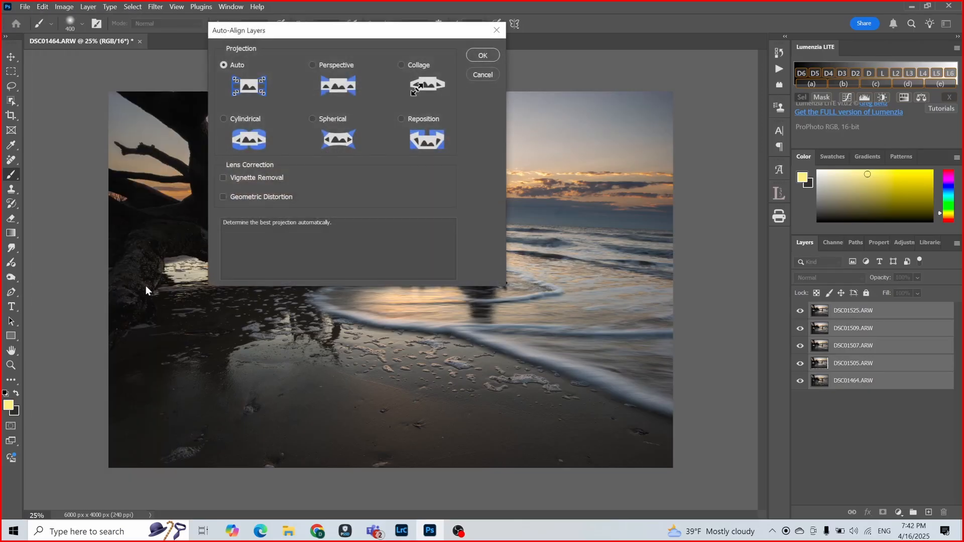
left_click(484, 55)
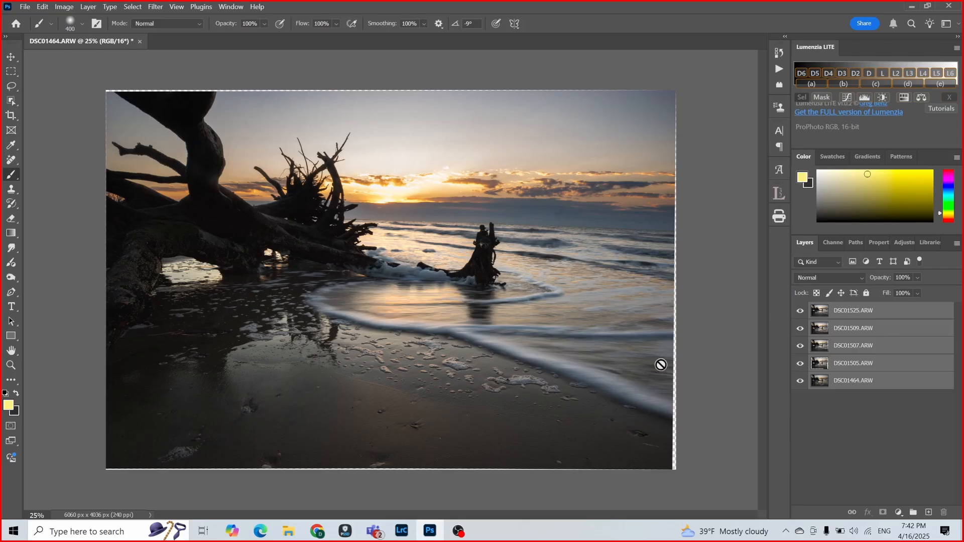
- Check the aligned shots by hiding the upper four layers one after another and showing them all again
left_click(801, 312)
left_click(800, 328)
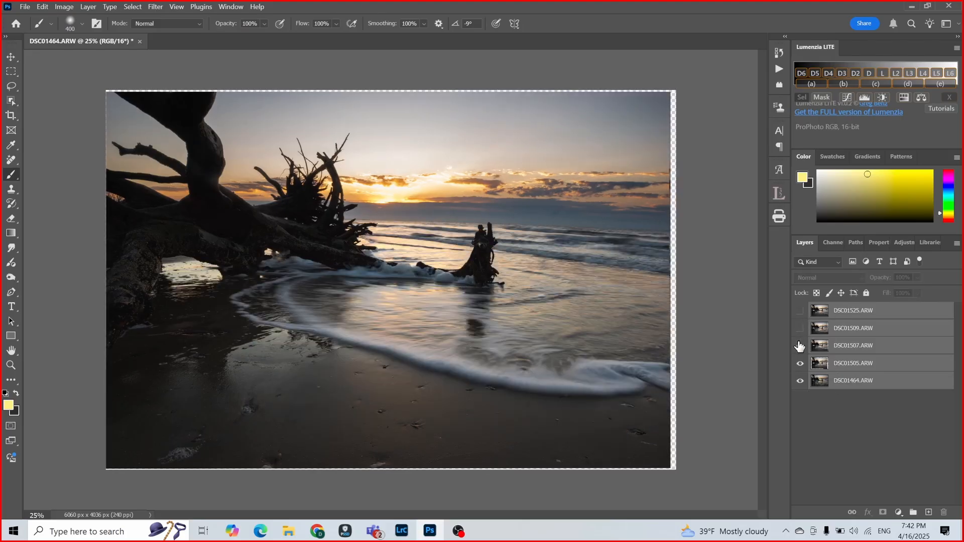
left_click(799, 346)
left_click(800, 363)
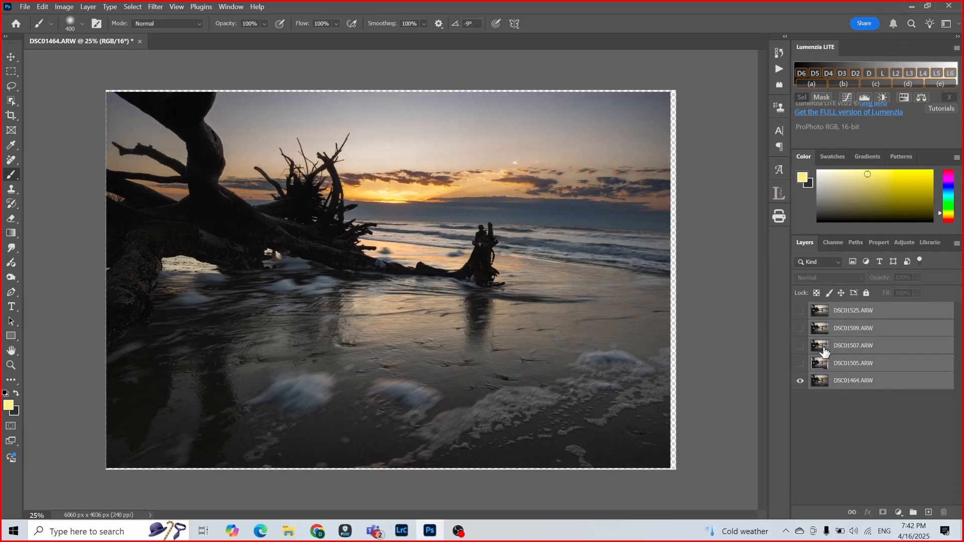
left_click_drag(800, 363, 798, 313)
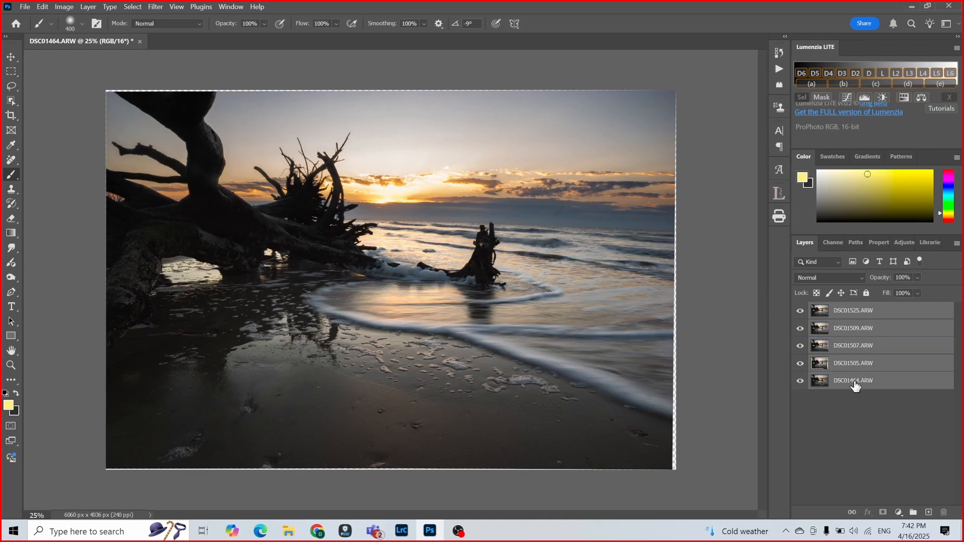
- Move the DSC01464.ARW layer to the top of the layer stack and hide it
left_click_drag(854, 383, 850, 318)
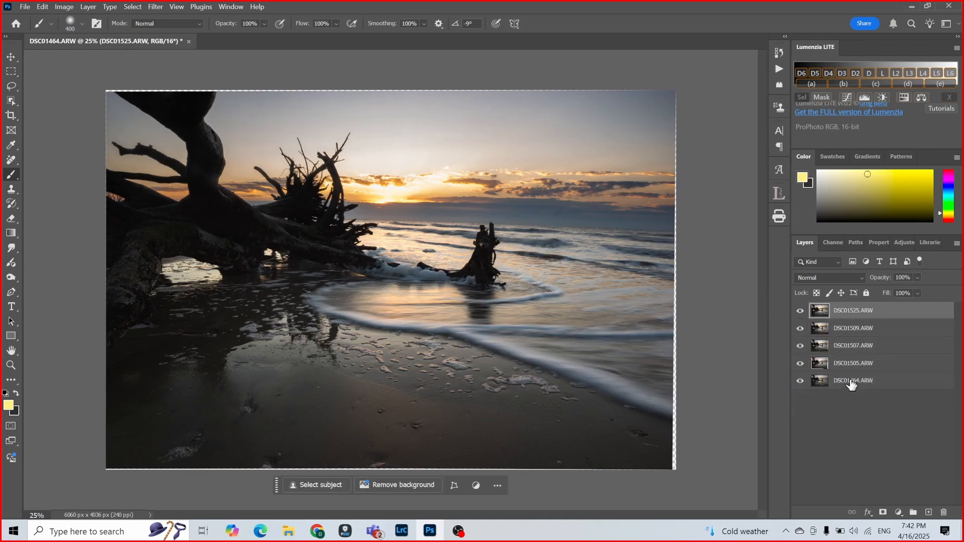
left_click_drag(852, 384, 850, 307)
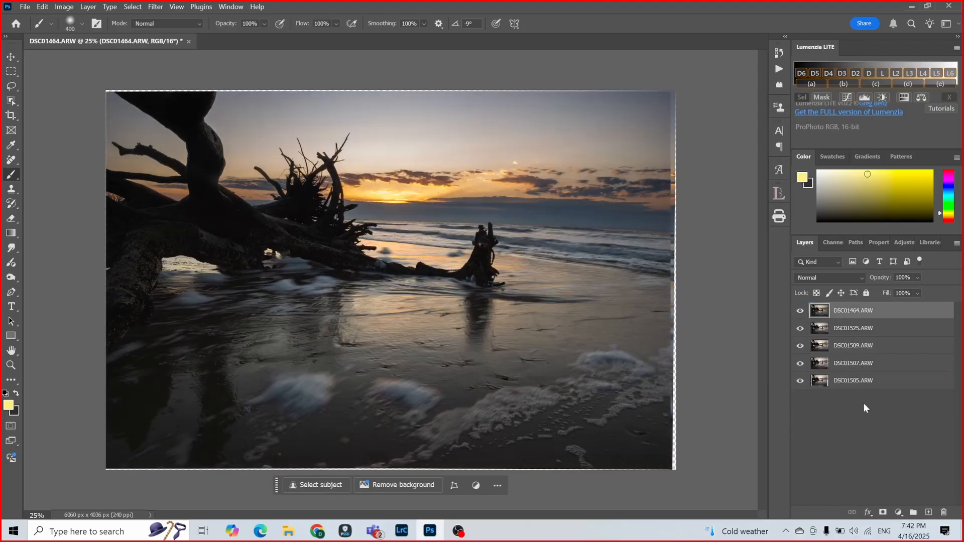
left_click(800, 311)
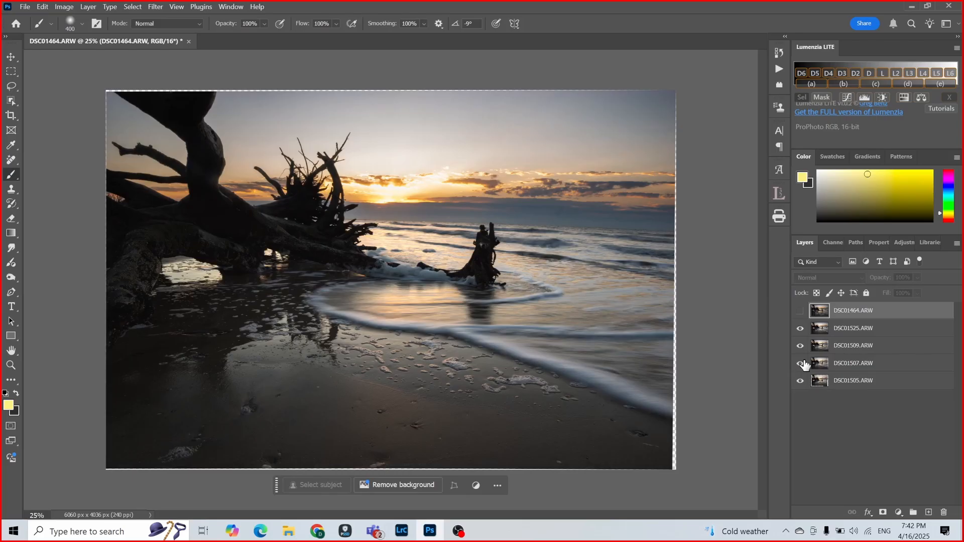
- Compare the wave shapes in DSC01525.ARW, DSC01509.ARW, DSC01507.ARW and DSC01505.ARW by toggling layer visibility
left_click(800, 329)
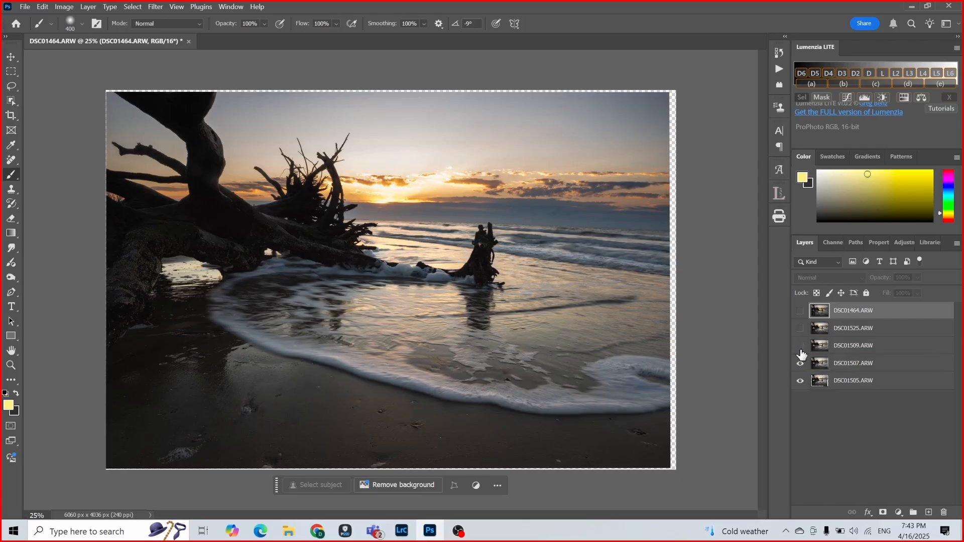
left_click(799, 349)
left_click(800, 329)
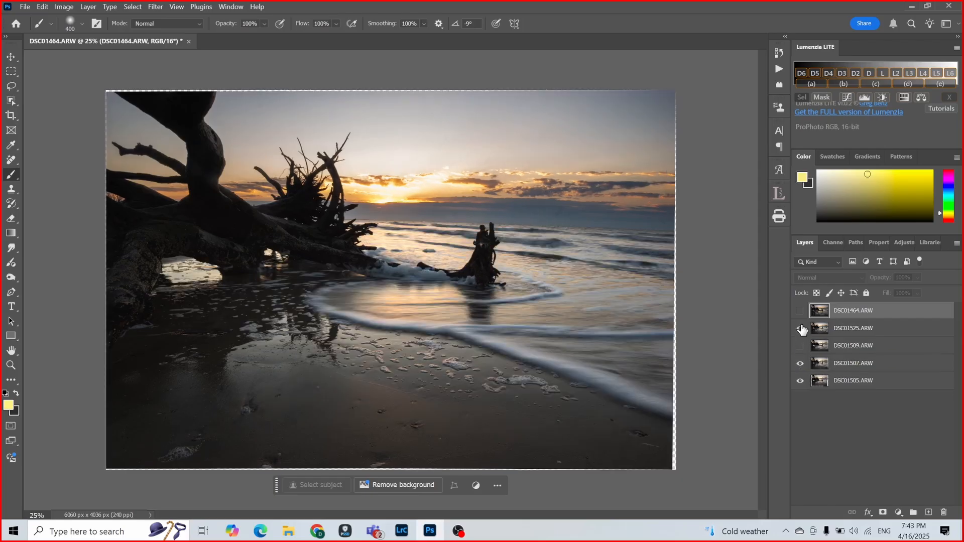
left_click(800, 329)
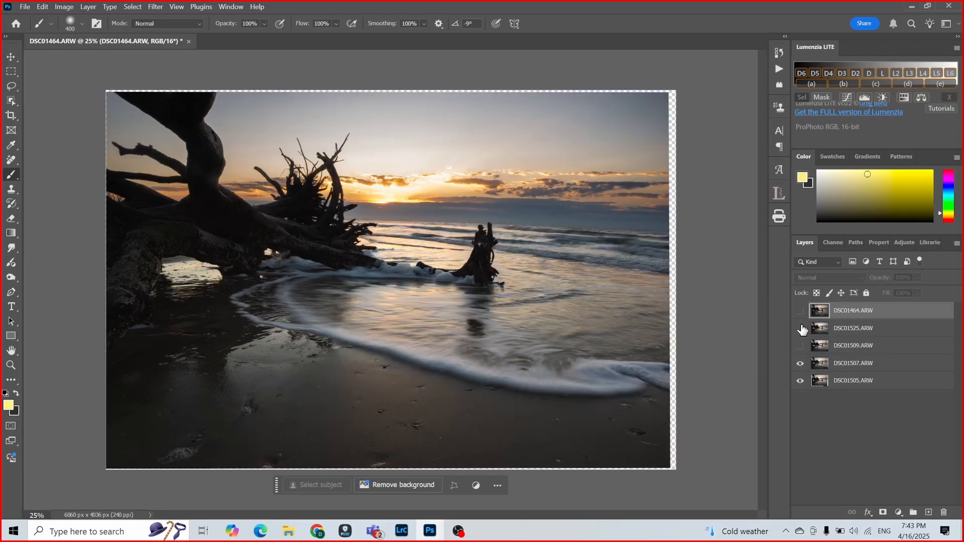
left_click(801, 363)
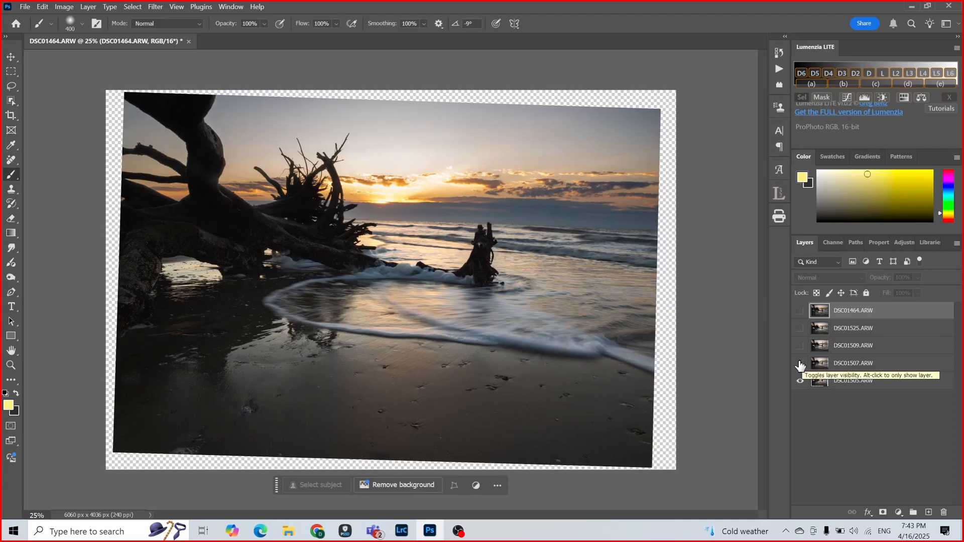
left_click(799, 329)
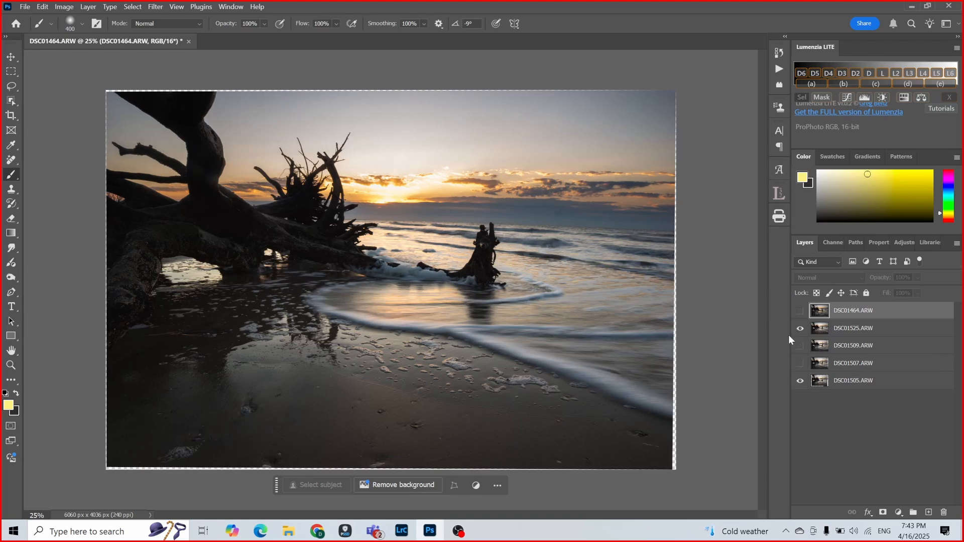
left_click(800, 329)
left_click(801, 329)
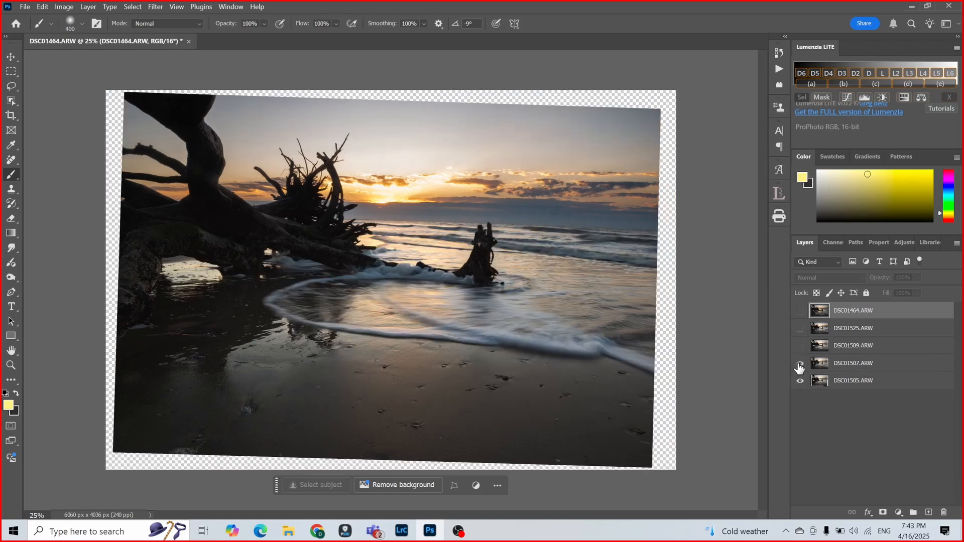
left_click(799, 365)
left_click(801, 330)
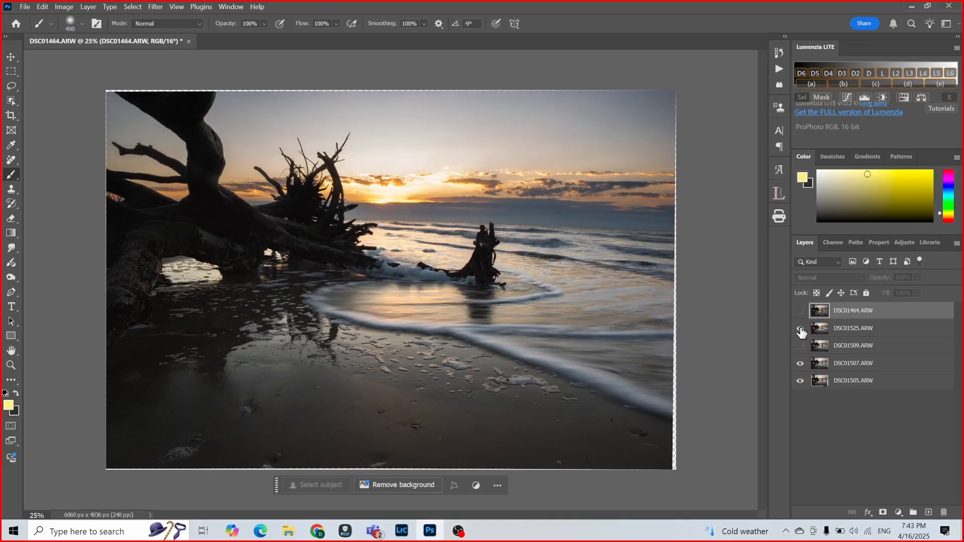
left_click(800, 328)
left_click(800, 346)
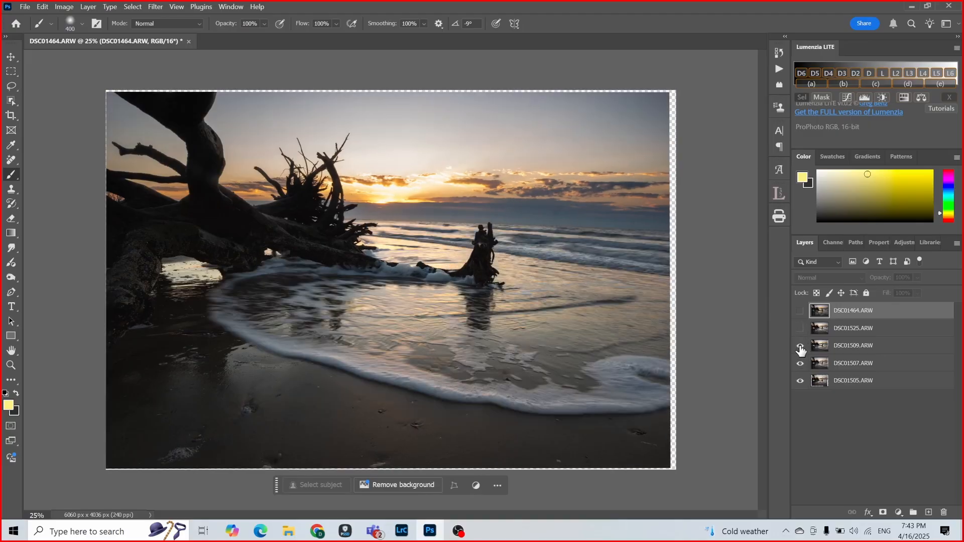
left_click(800, 329)
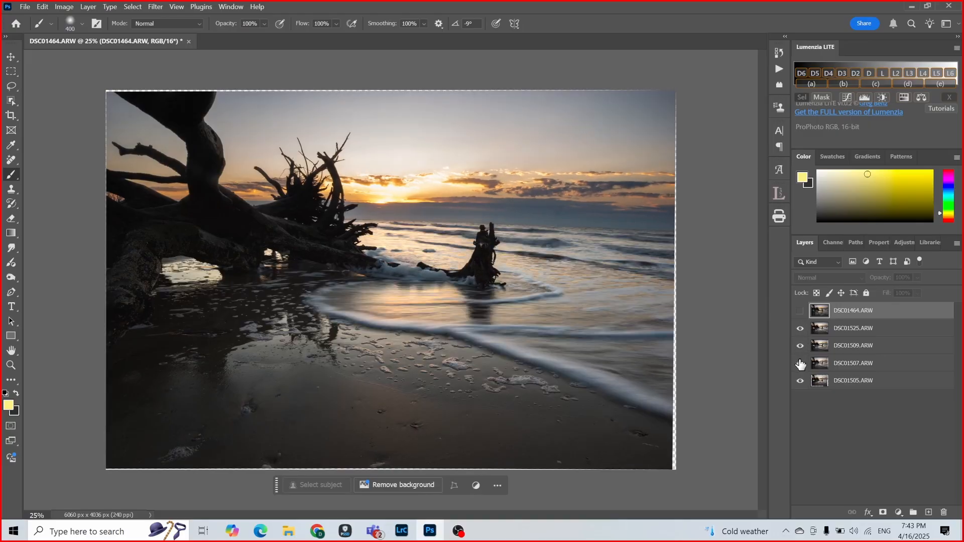
- Hide the DSC01507.ARW and DSC01505.ARW layers and delete them both
left_click(800, 362)
left_click(800, 381)
left_click(857, 363)
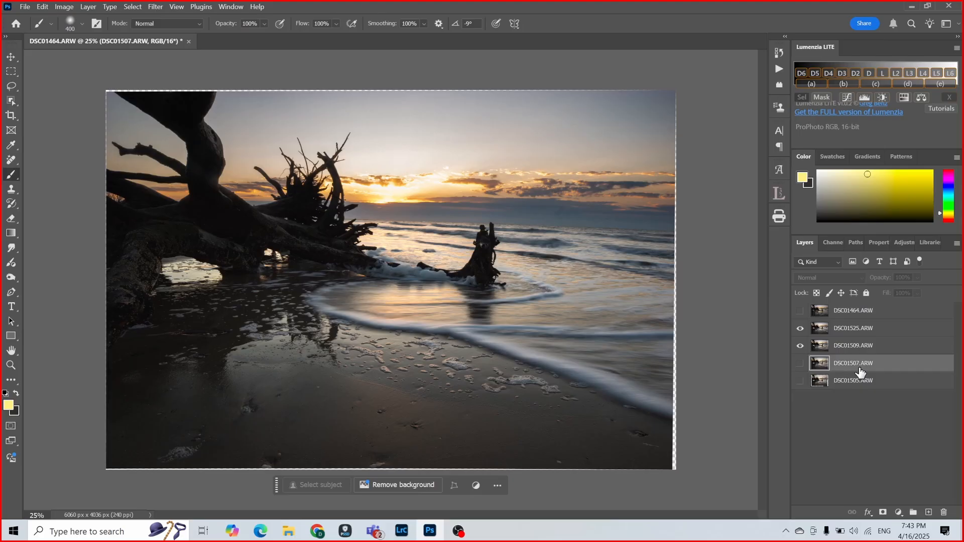
left_click(852, 383, "shift")
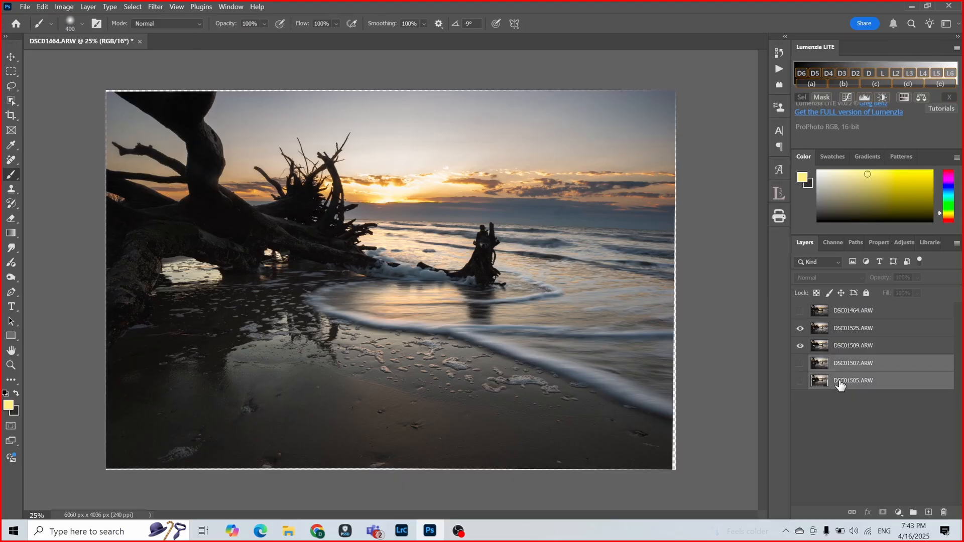
right_click(841, 376)
left_click(869, 197)
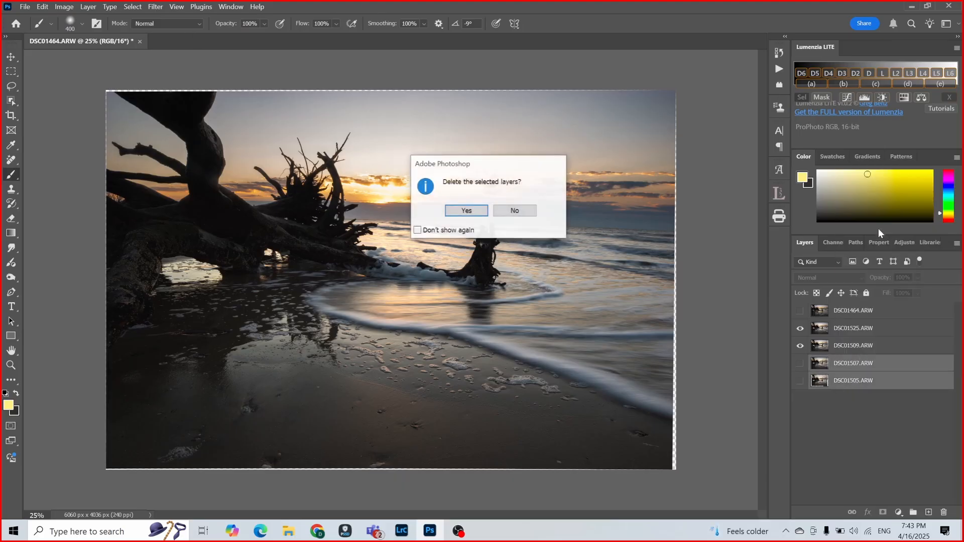
left_click(472, 211)
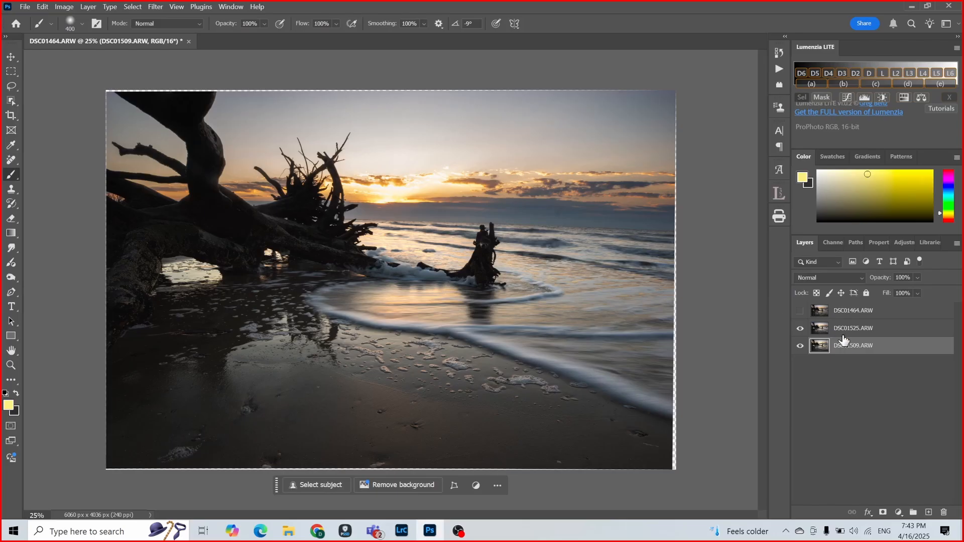
- Compare DSC01525.ARW with DSC01509.ARW, and then duplicate DSC01525.ARW and lower the copy's opacity so the layers beneath show through
left_click(799, 328)
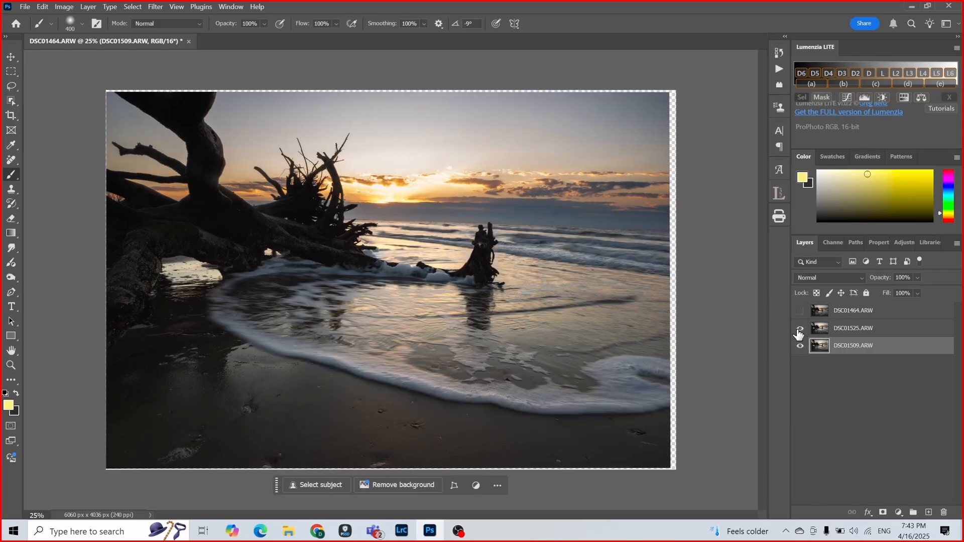
left_click(800, 329)
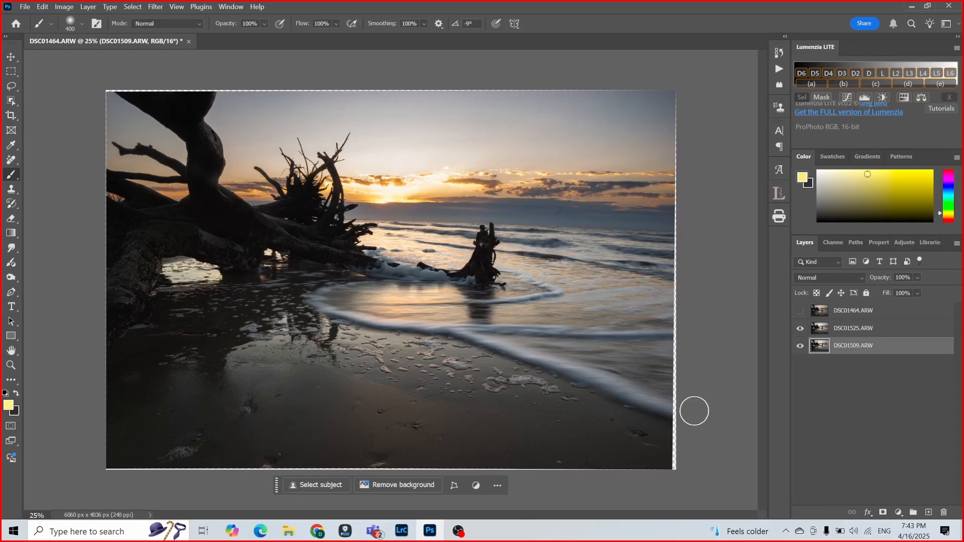
left_click(854, 328)
right_click(856, 327)
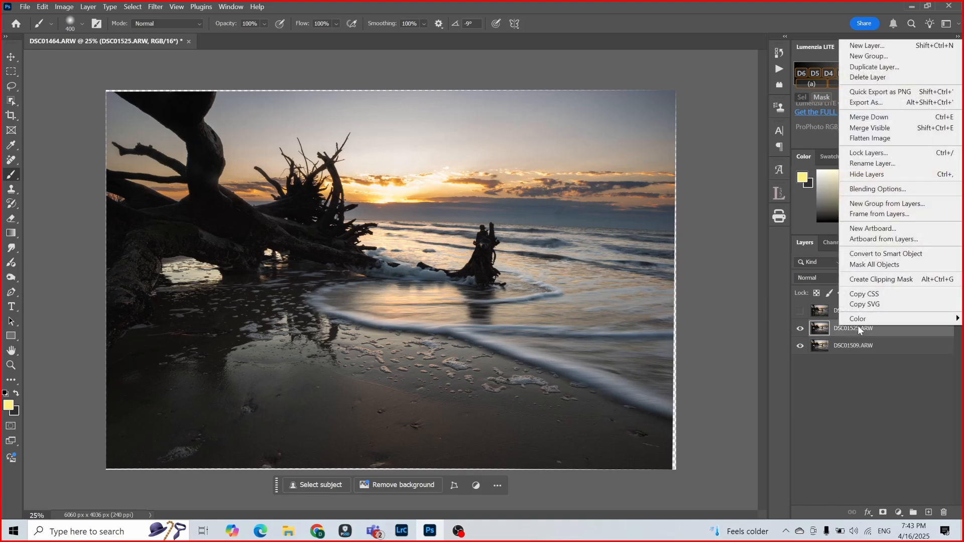
left_click(867, 66)
left_click(454, 100)
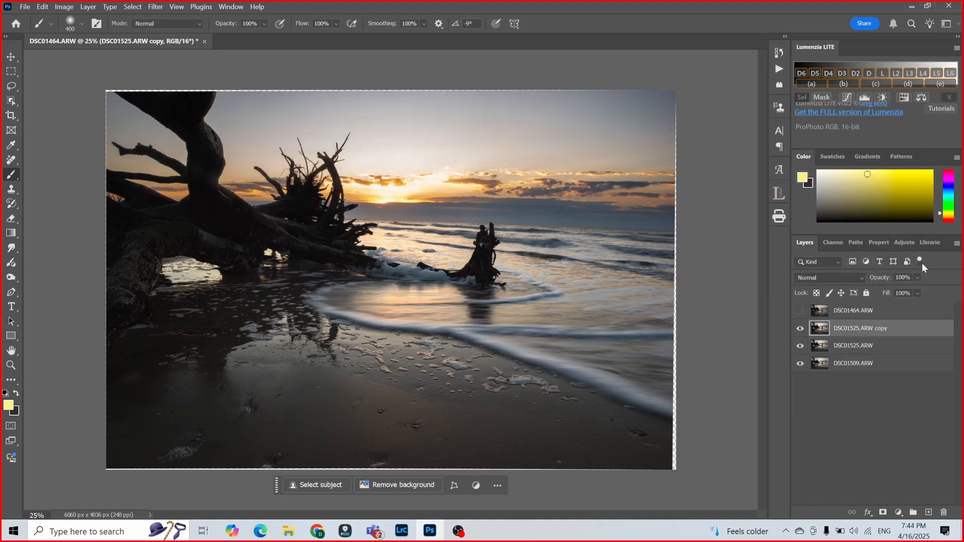
left_click_drag(886, 279, 859, 284)
- Add a layer mask to the original DSC01525.ARW layer and invert the mask to black
left_click(856, 346)
left_click(882, 512)
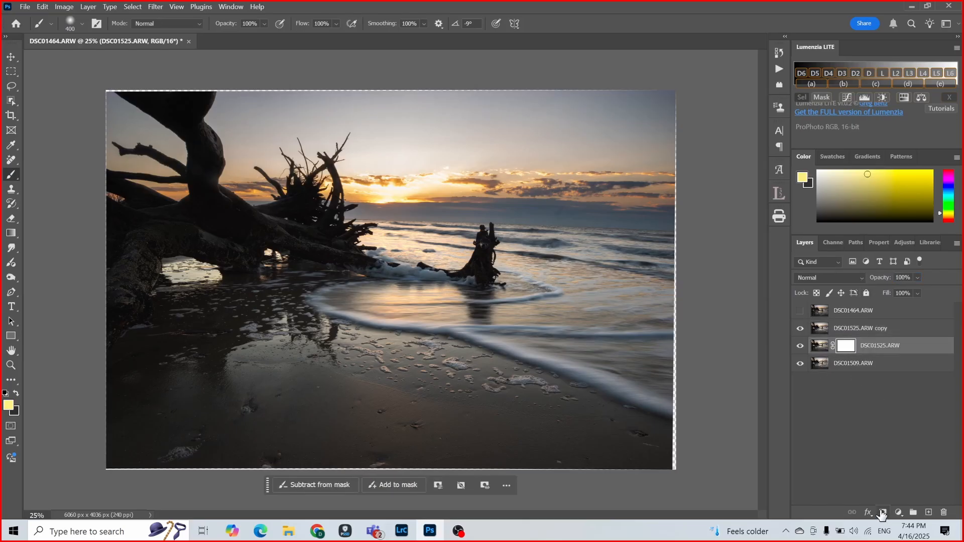
key("ctrl+i")
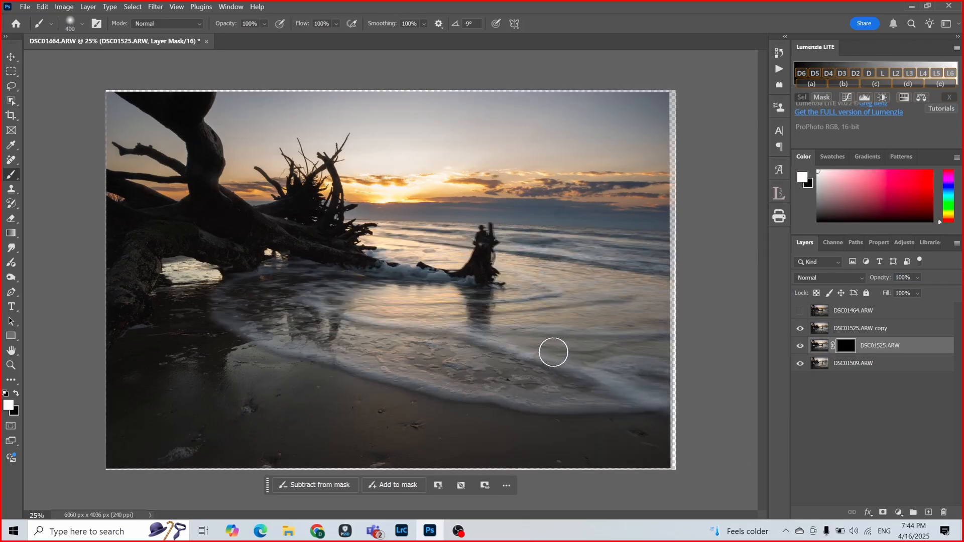
- Paint white on the DSC01525.ARW mask along the diagonal wave line, using an 800-size brush at 60% flow
key("bracketright")
key("bracketright")
key("bracketright")
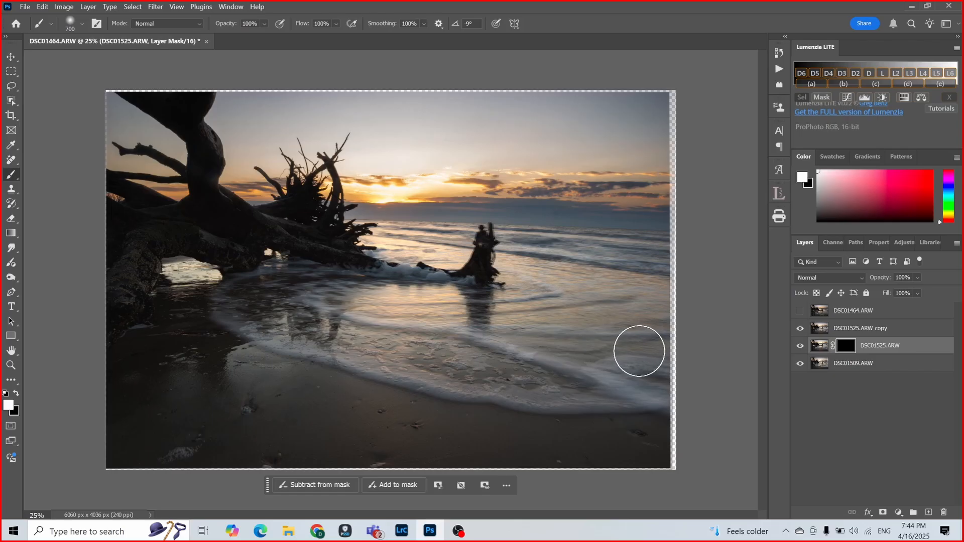
key("bracketright")
left_click(263, 23)
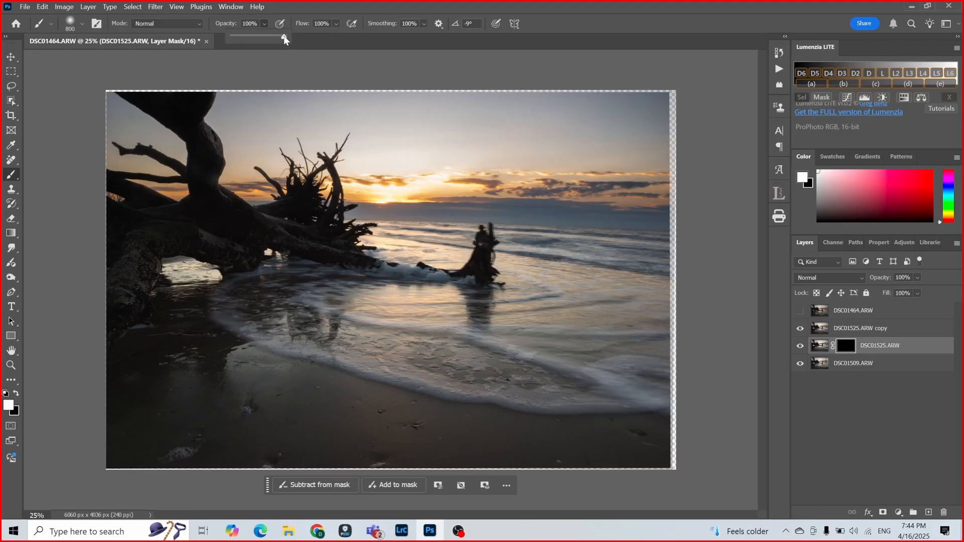
left_click(335, 24)
left_click_drag(356, 37, 352, 39)
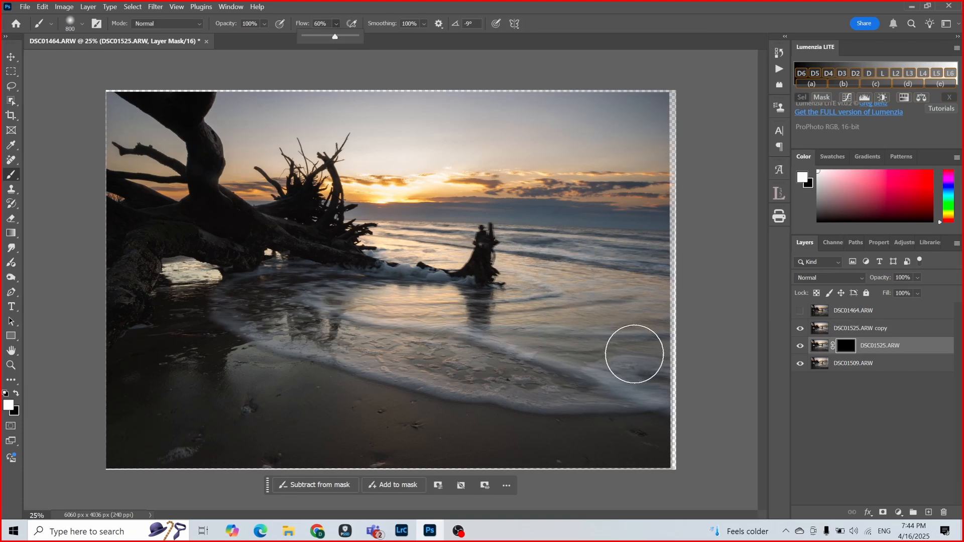
left_click(640, 355)
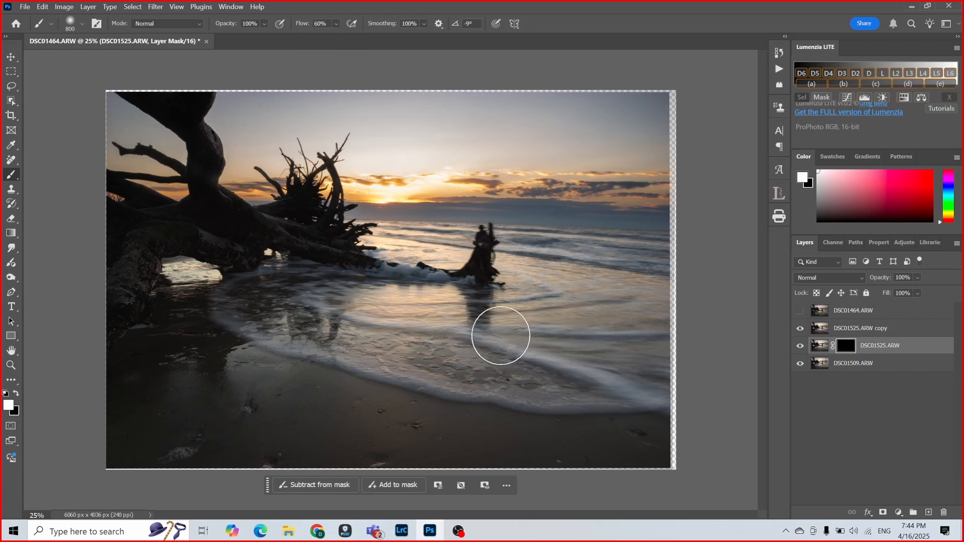
mouse_move(302, 284)
left_mouse_down()
mouse_move(301, 296)
mouse_move(471, 335)
left_mouse_up()
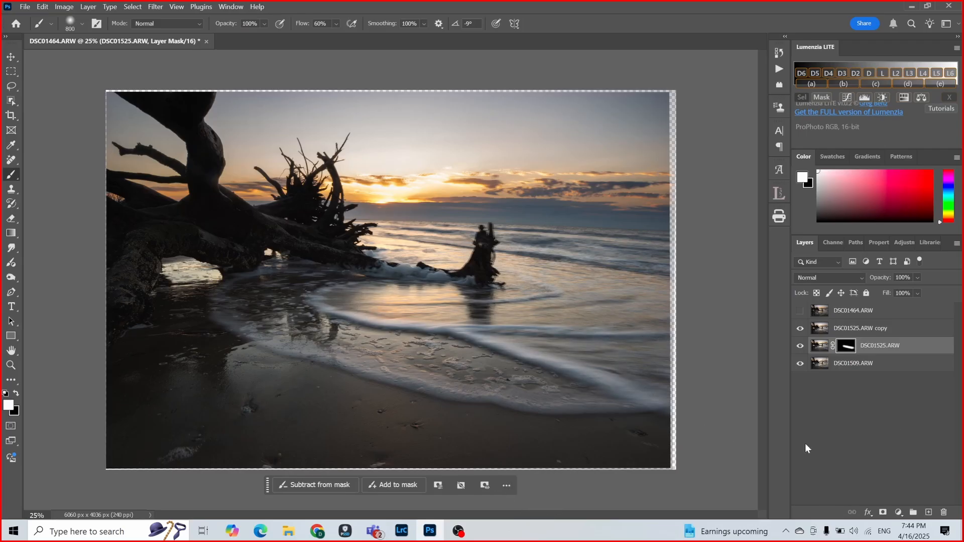
- Delete the semi-transparent DSC01525.ARW copy layer
left_click(861, 329)
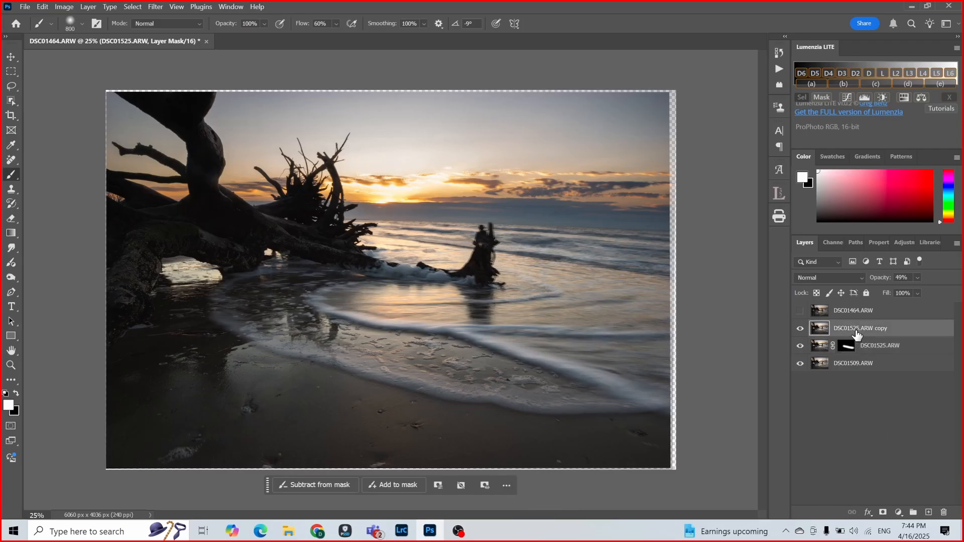
right_click(862, 326)
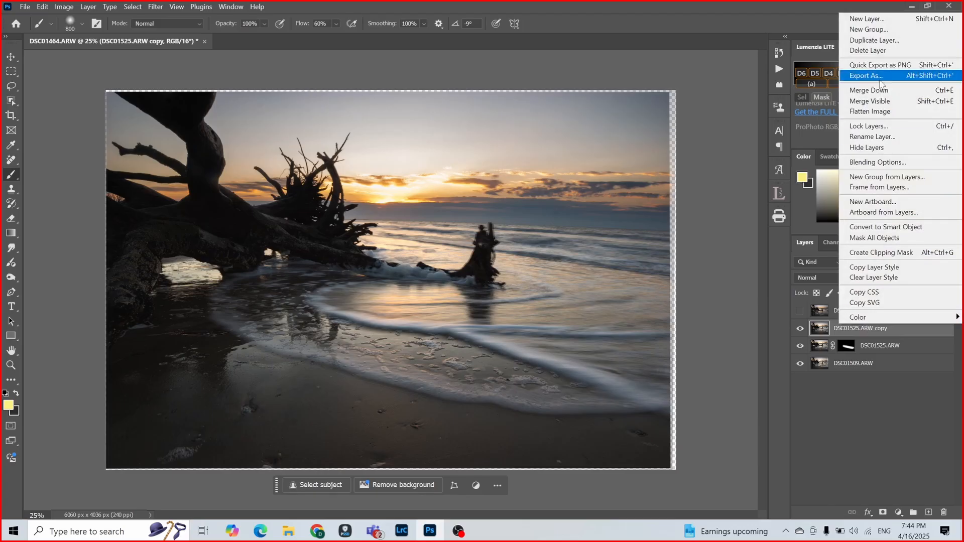
left_click(868, 49)
key("Return")
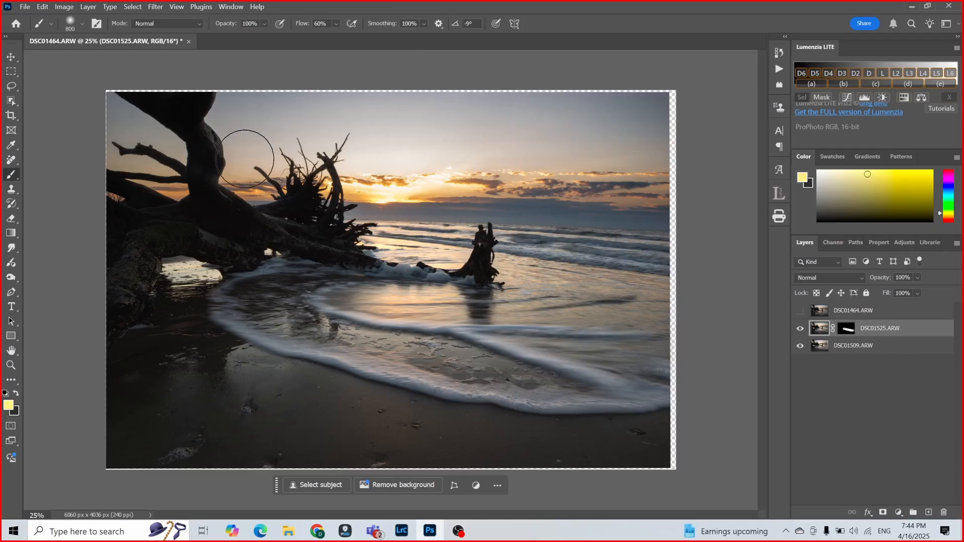
- Show the DSC01464.ARW layer, duplicate it, and lower the copy's opacity to 53%
left_click(801, 311)
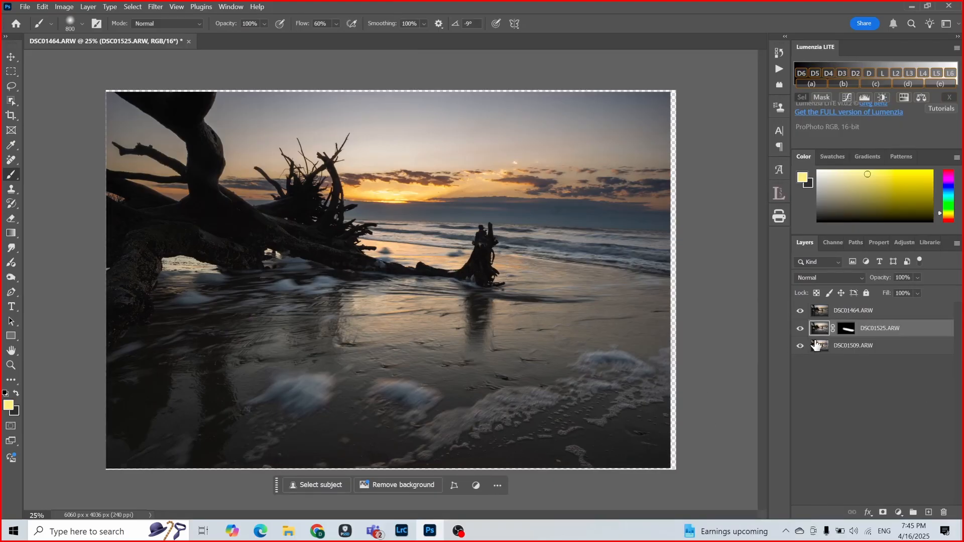
left_click(863, 308)
right_click(865, 306)
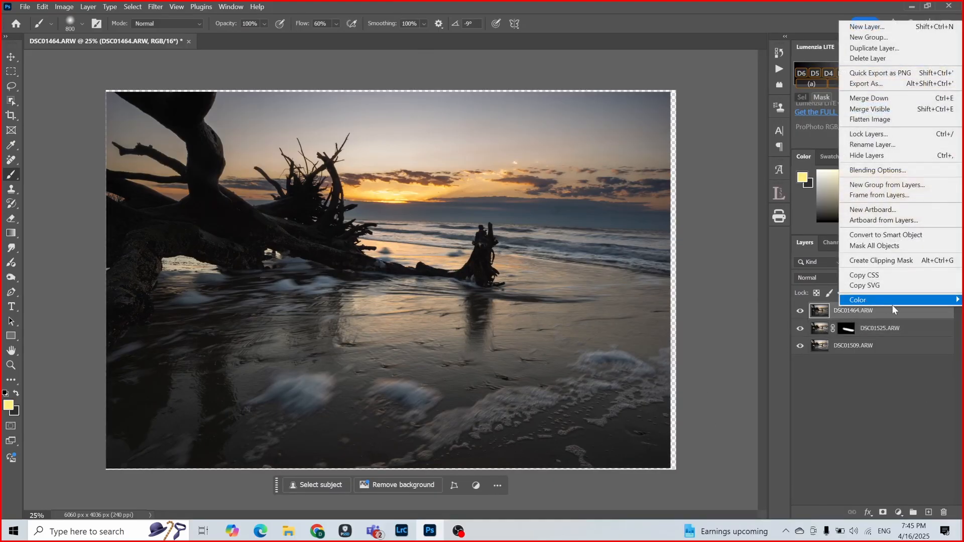
left_click(860, 48)
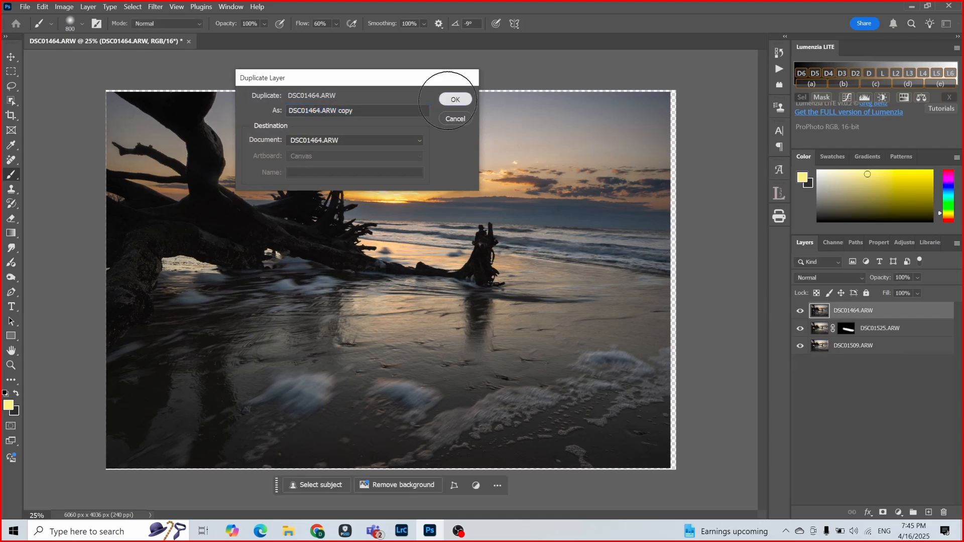
left_click(455, 99)
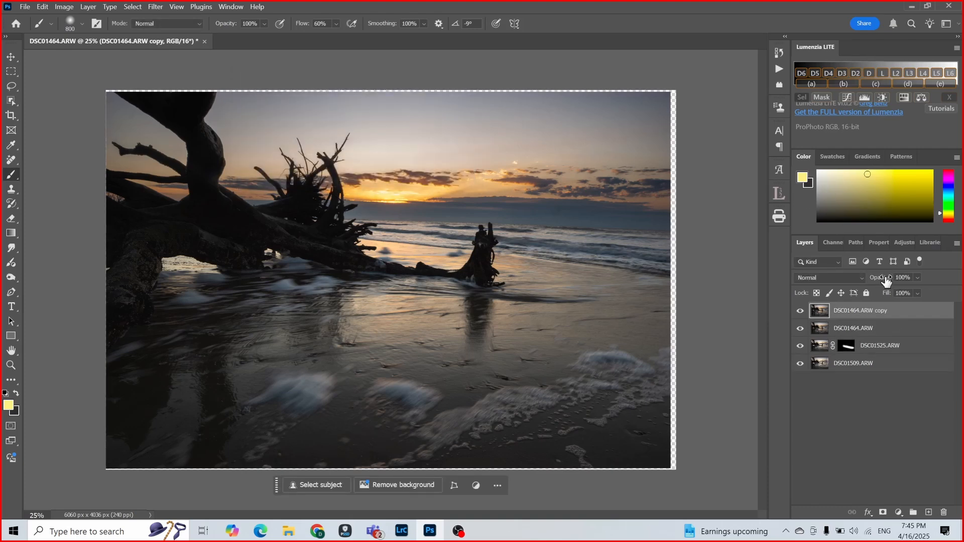
left_click_drag(879, 277, 863, 279)
- Add a layer mask to the original DSC01464.ARW layer and invert the mask to black
left_click(824, 332)
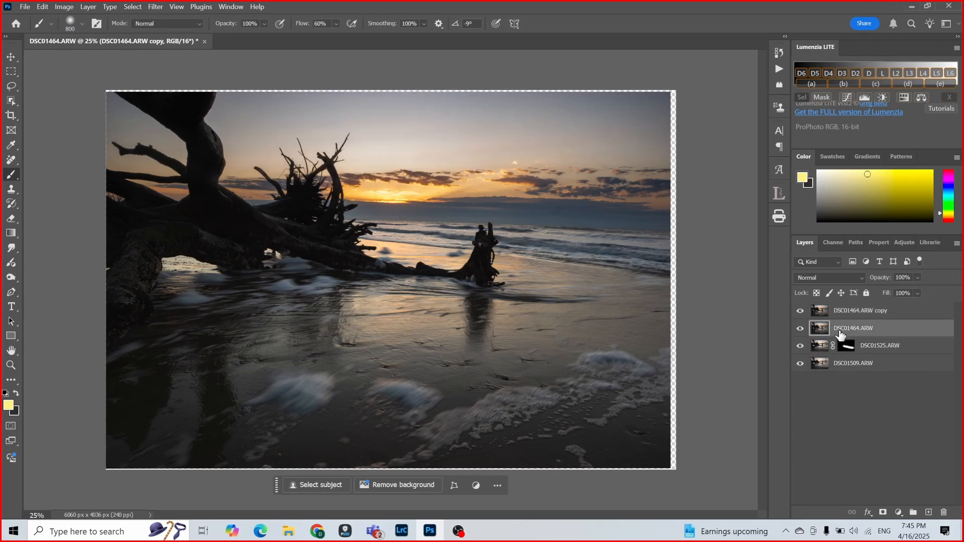
left_click(883, 513)
key("ctrl+i")
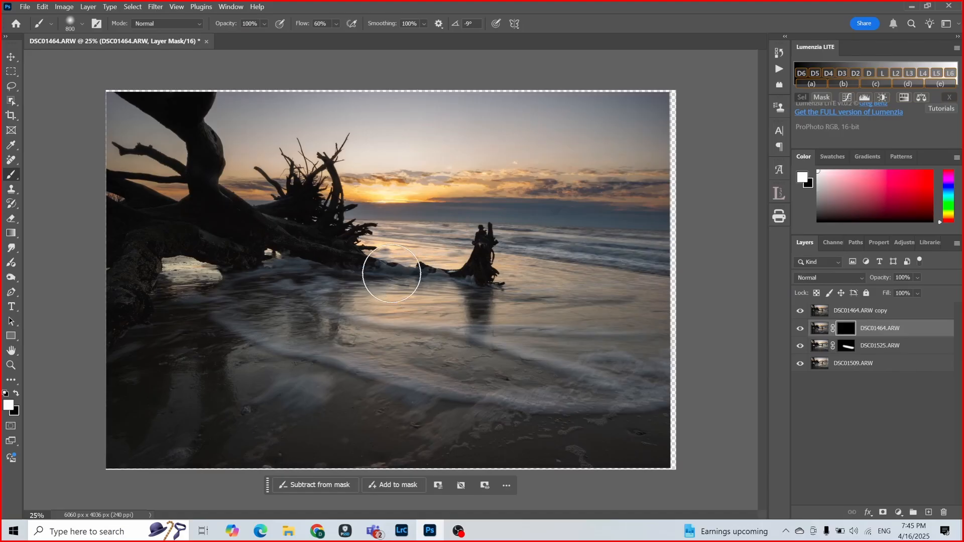
- Paint white on the DSC01464.ARW mask along the low driftwood trunk at the waterline, using a 400-size brush at 100% flow
key("bracketleft")
key("bracketleft")
key("bracketleft")
key("bracketleft")
left_click(335, 24)
left_click_drag(347, 36, 441, 43)
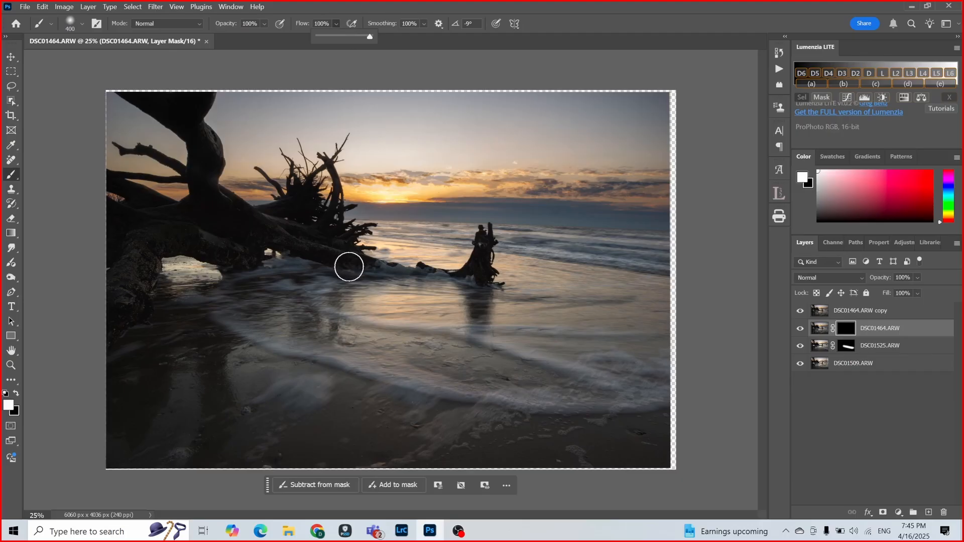
left_click(361, 265)
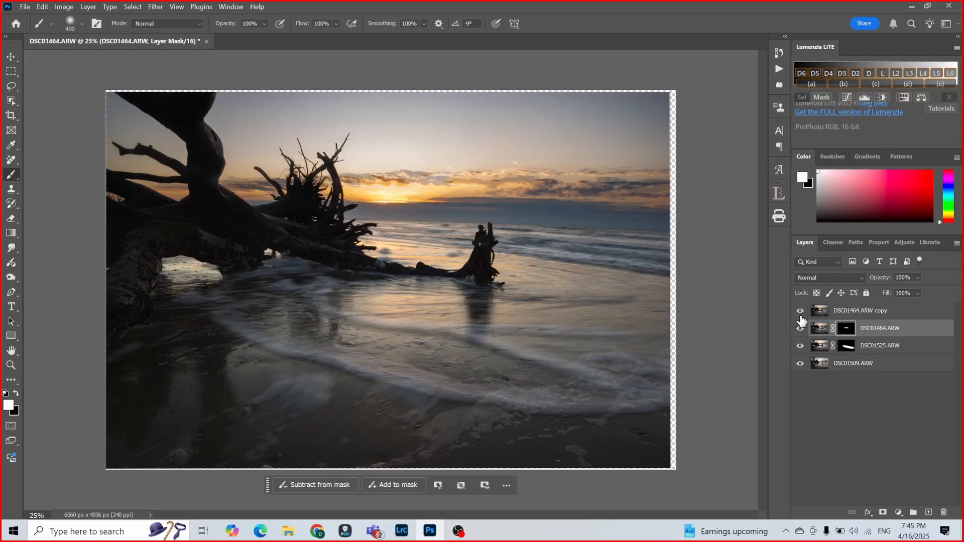
- Delete the semi-transparent DSC01464.ARW copy layer
left_click(845, 313)
right_click(856, 311)
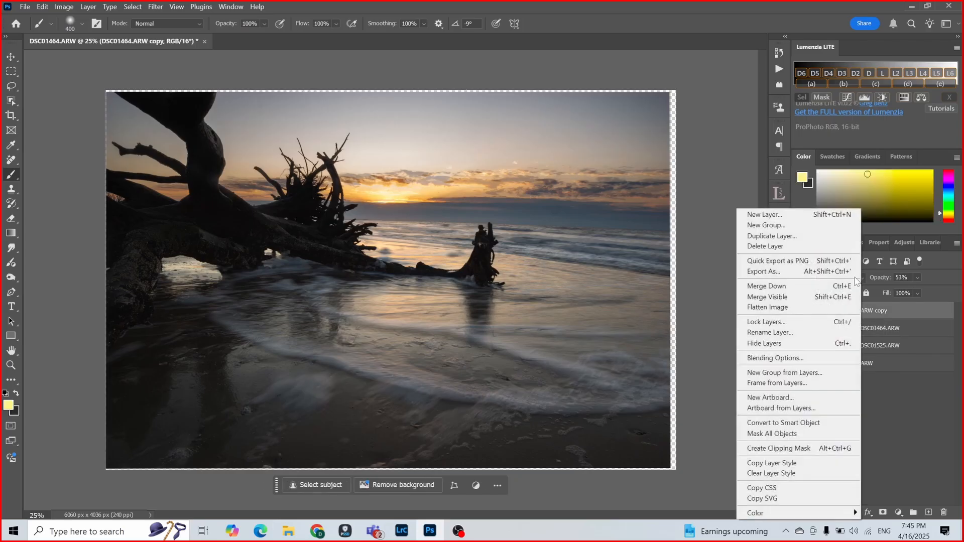
left_click(779, 247)
left_click(466, 211)
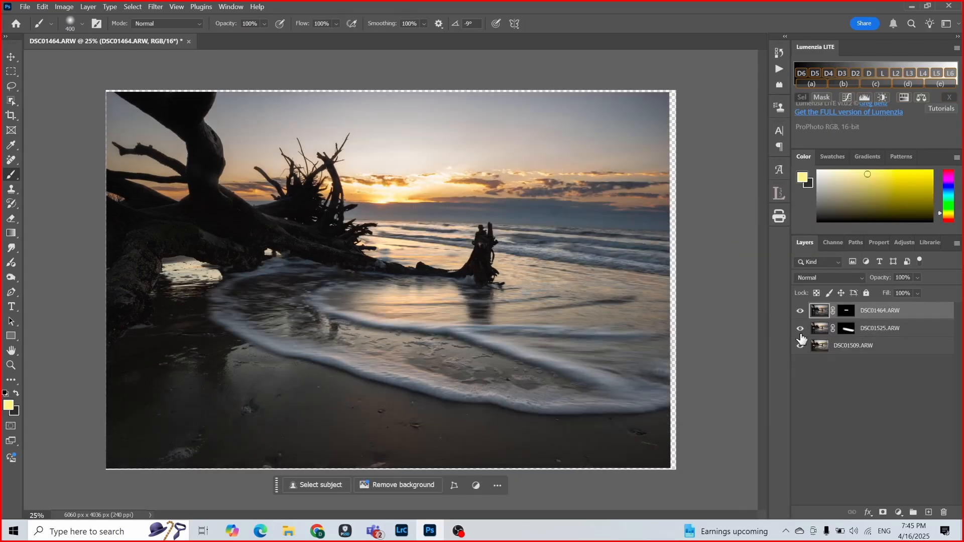